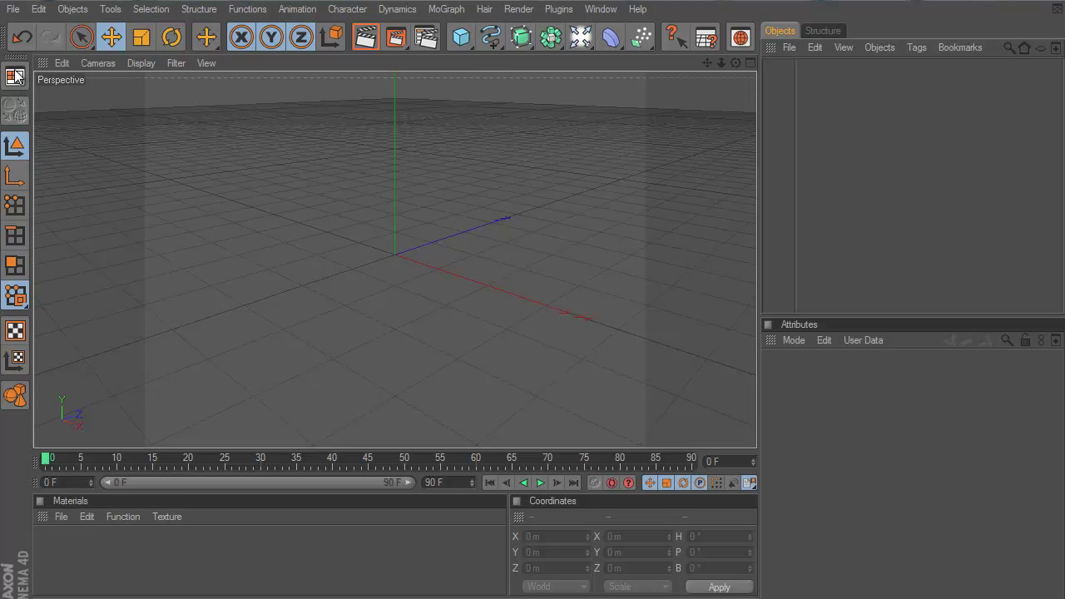
# Step: Choose the Modeling layout from the layout menu at the top-left
pyautogui.click(15, 76)
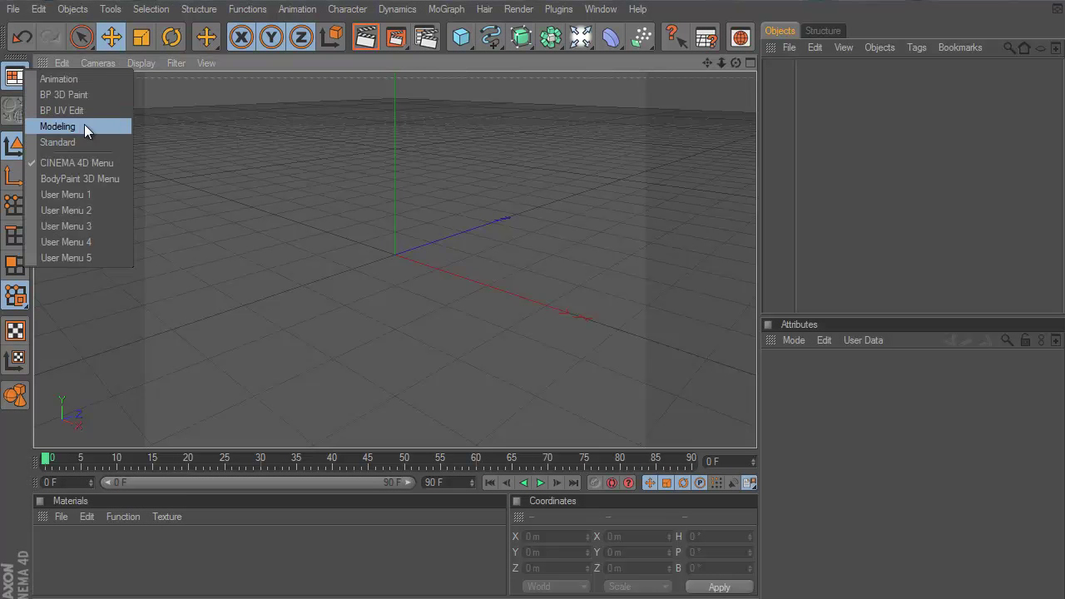
pyautogui.click(84, 126)
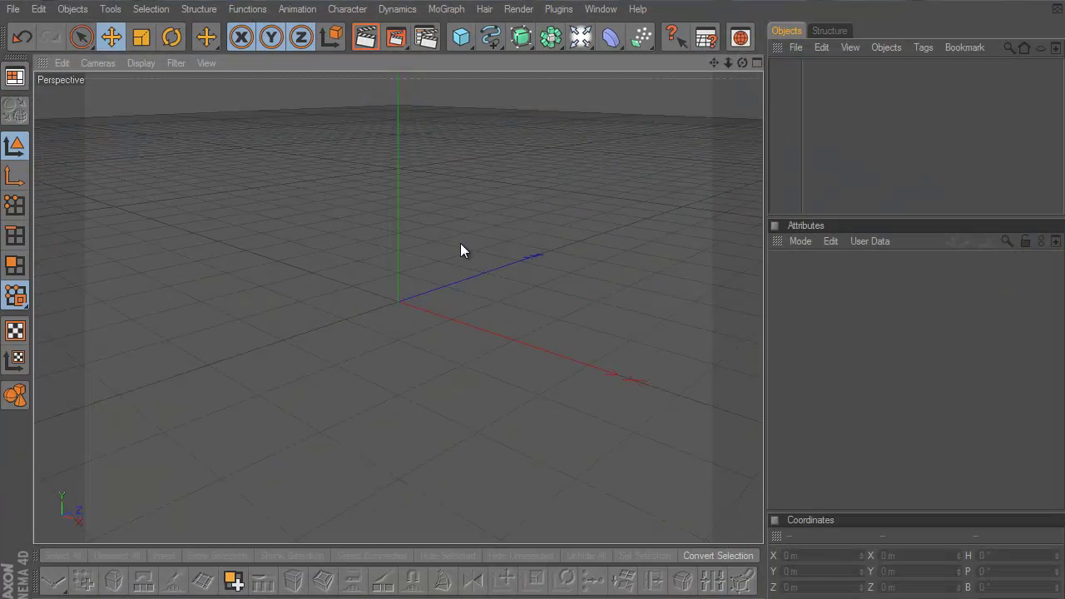
# Step: Tear off the Selection menu and dock it as a toolbar below the main toolbar
pyautogui.click(155, 10)
pyautogui.click(157, 20)
pyautogui.moveTo(164, 25); pyautogui.dragTo(304, 50)
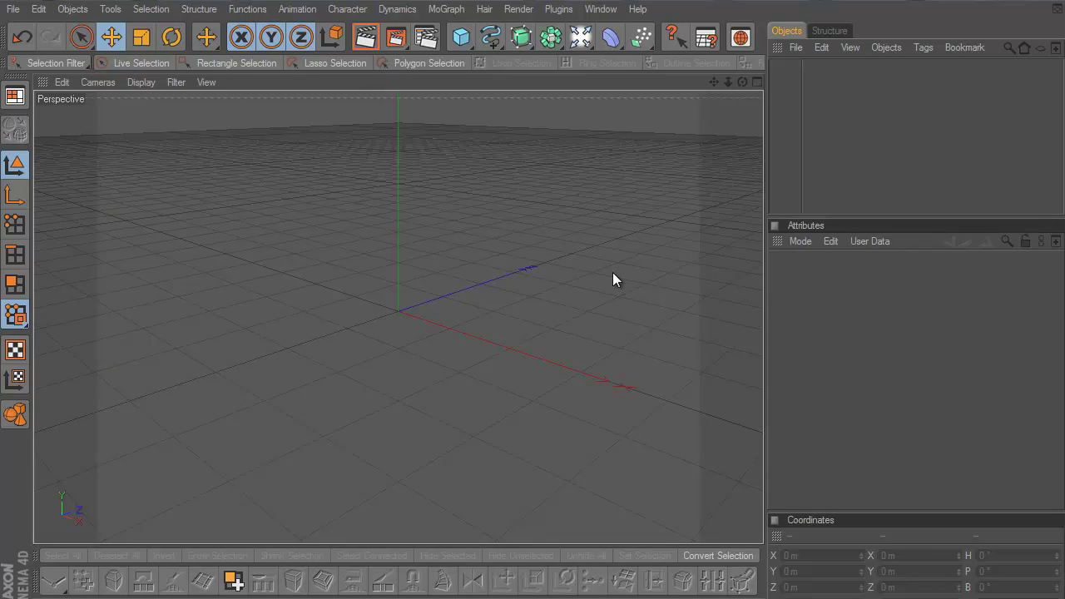
# Step: Add a Sphere primitive with 37 segments and Hexahedron type
pyautogui.click(460, 39)
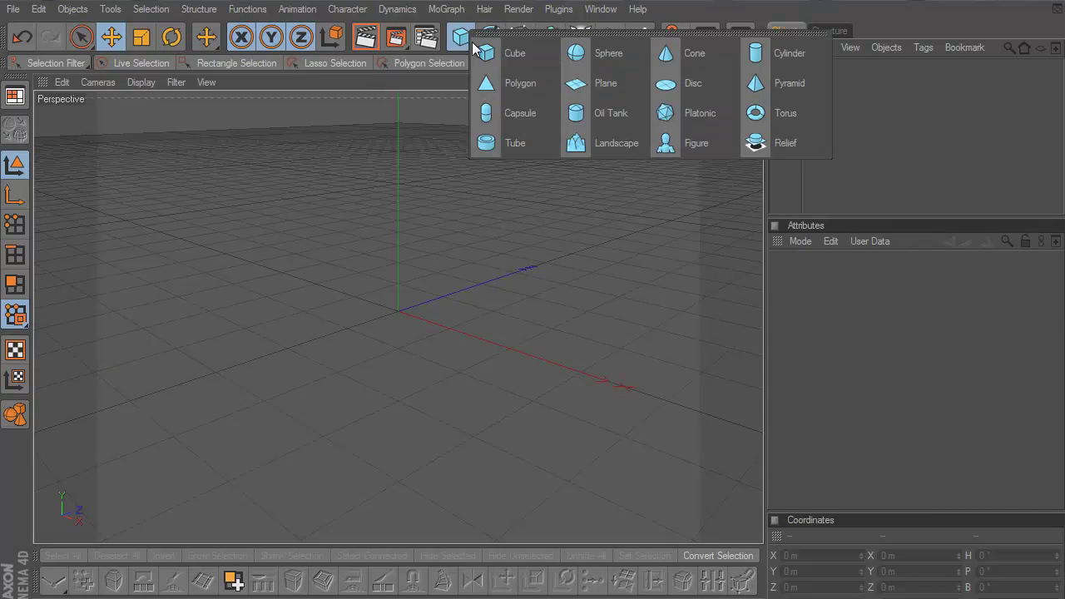
pyautogui.click(633, 59)
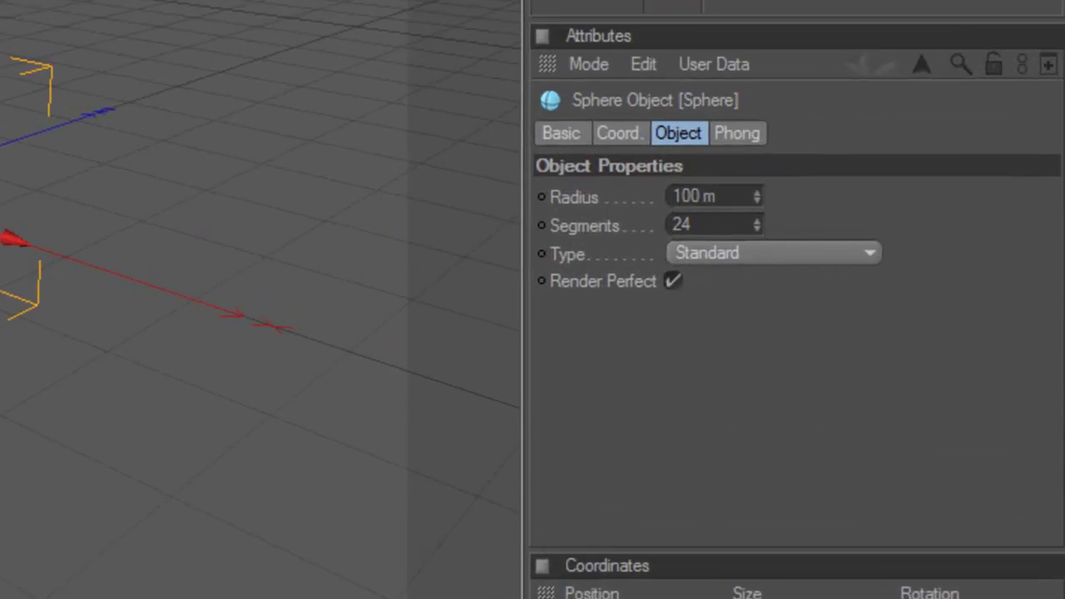
pyautogui.doubleClick(850, 311)
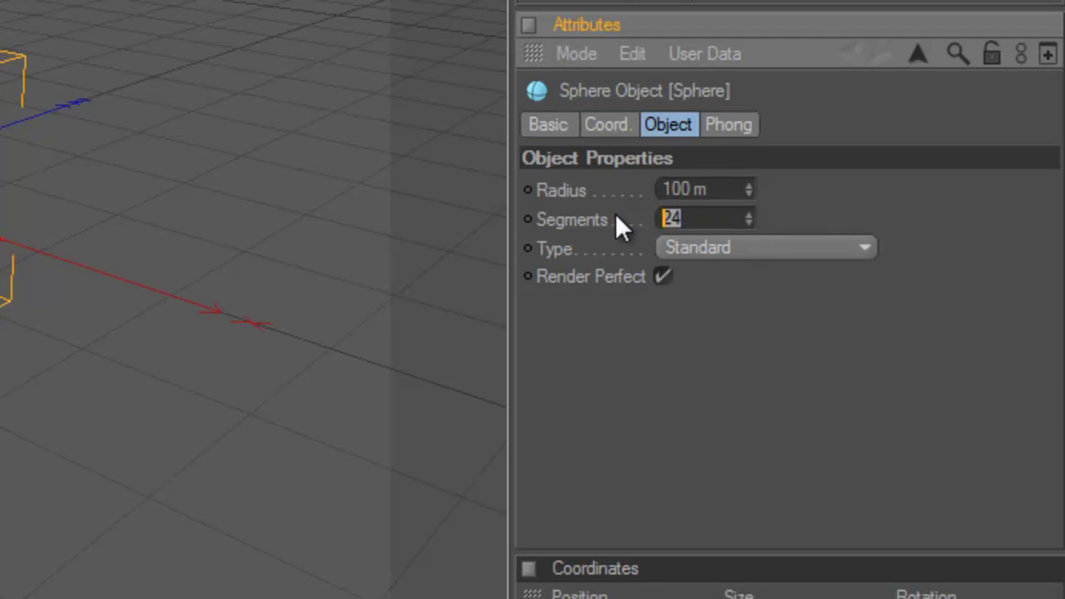
pyautogui.write('37')
pyautogui.click(717, 254)
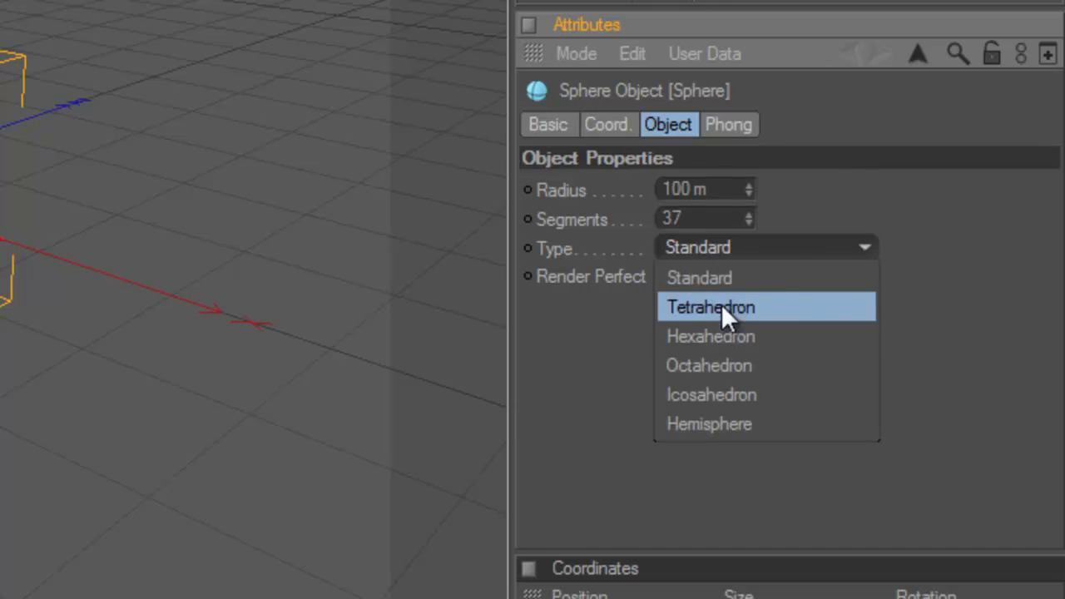
pyautogui.click(722, 336)
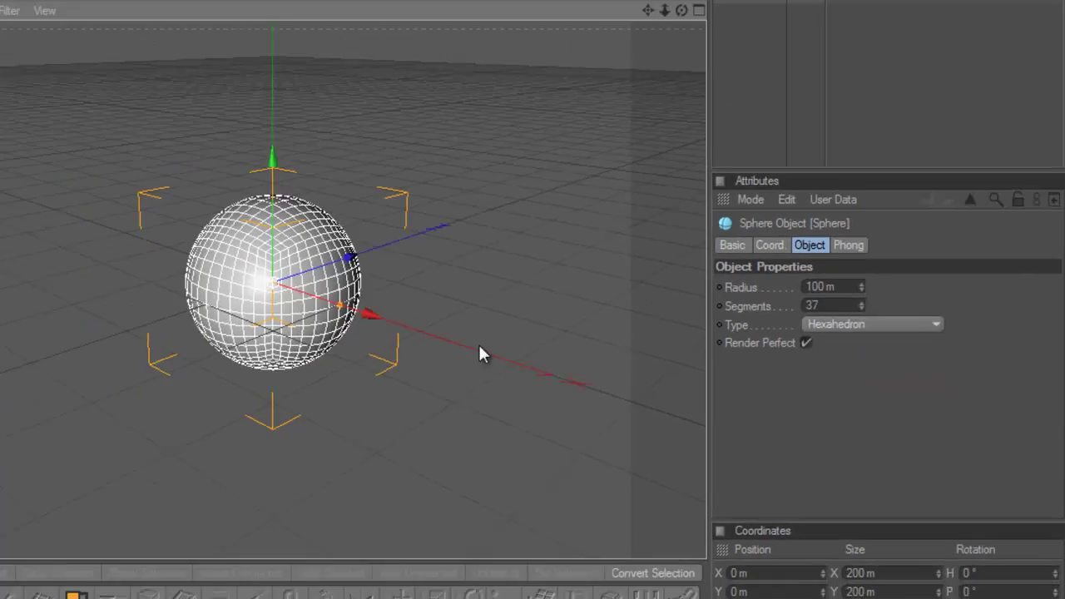
pyautogui.scroll(1, 570, 370)
pyautogui.scroll(1, 571, 370)
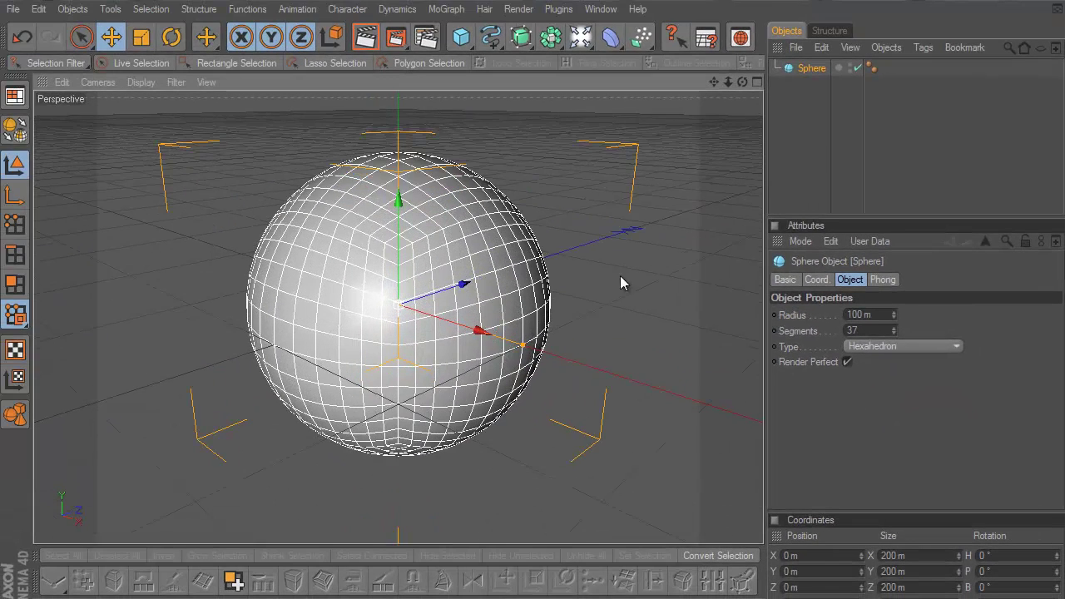
pyautogui.click(898, 145)
# Step: Make the sphere an editable polygon object
pyautogui.click(811, 68)
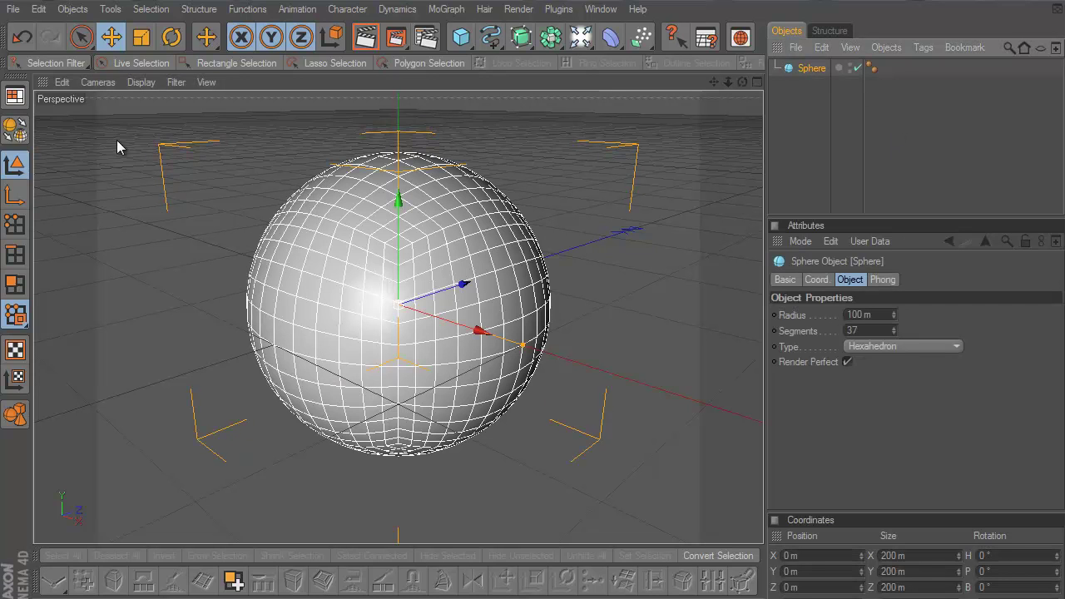
pyautogui.click(15, 129)
pyautogui.click(15, 284)
pyautogui.click(15, 256)
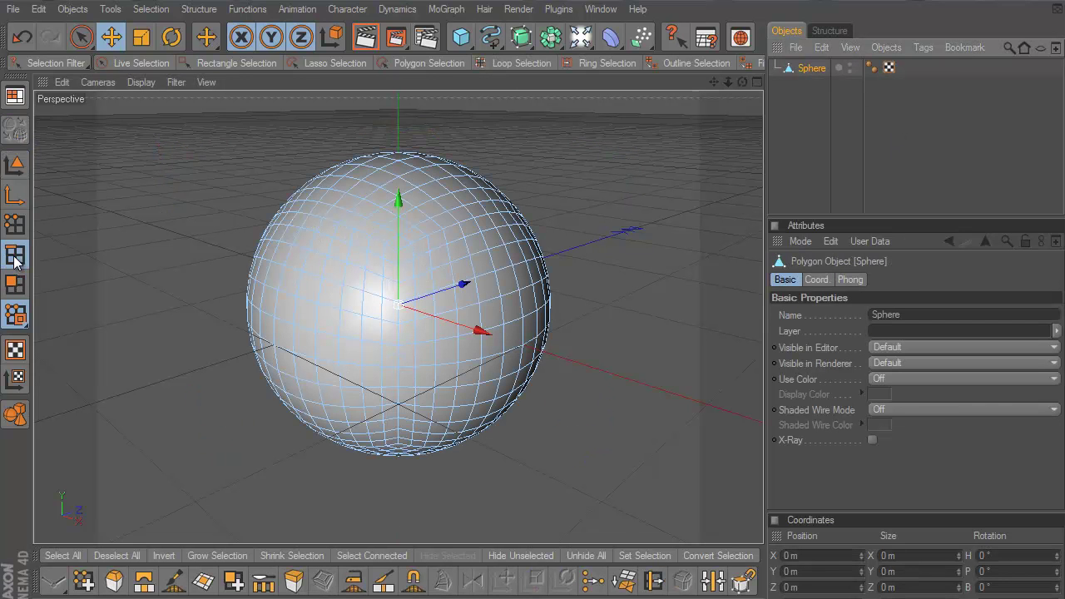
# Step: Loop-select the quarter's boundary edge loop, fill-select the polygons outside it and hide them
pyautogui.click(524, 62)
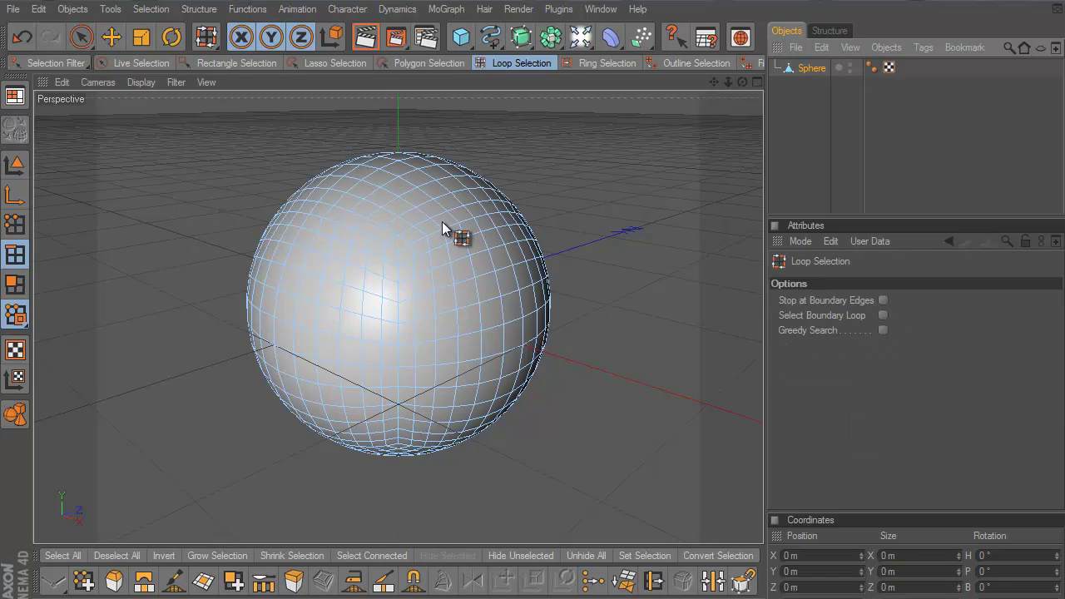
pyautogui.click(403, 257)
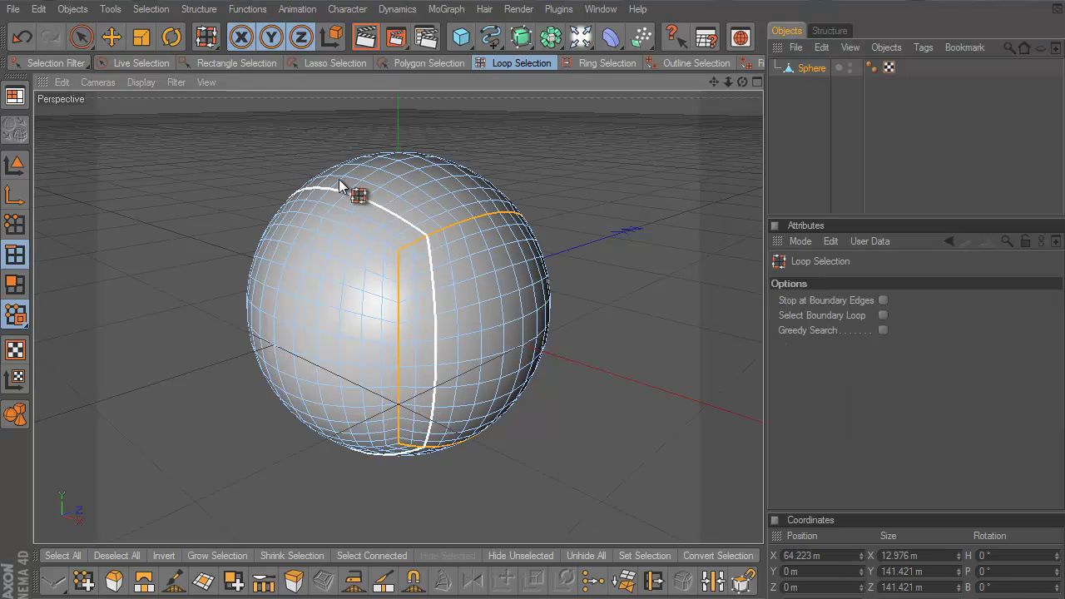
pyautogui.click(151, 10)
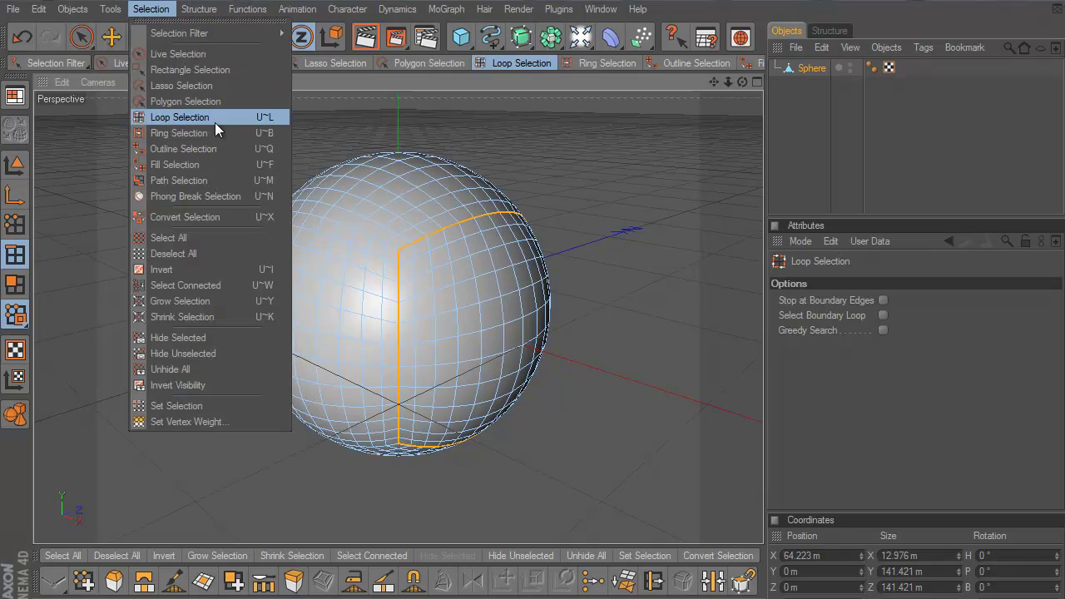
pyautogui.click(206, 162)
pyautogui.click(351, 227)
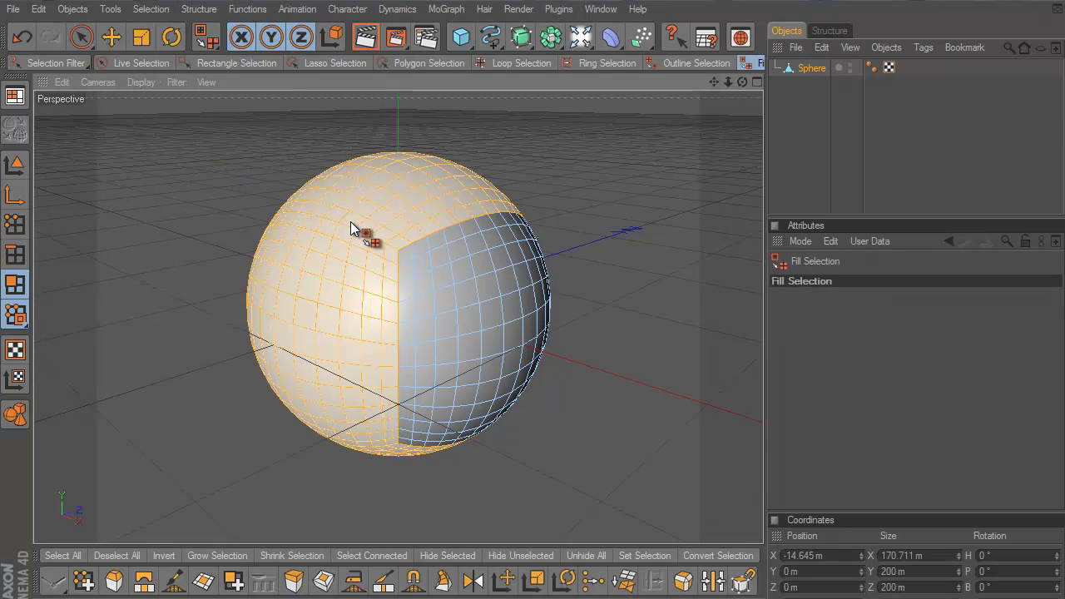
pyautogui.press('Delete')
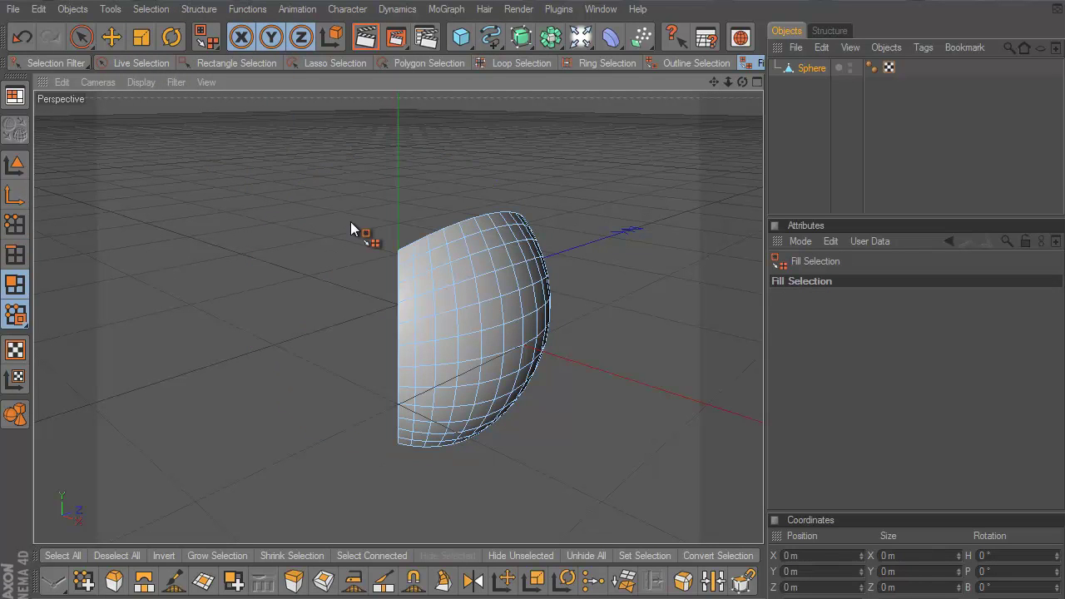
# Step: In Points mode select all points, run Optimize, then return to Polygons mode
pyautogui.click(16, 228)
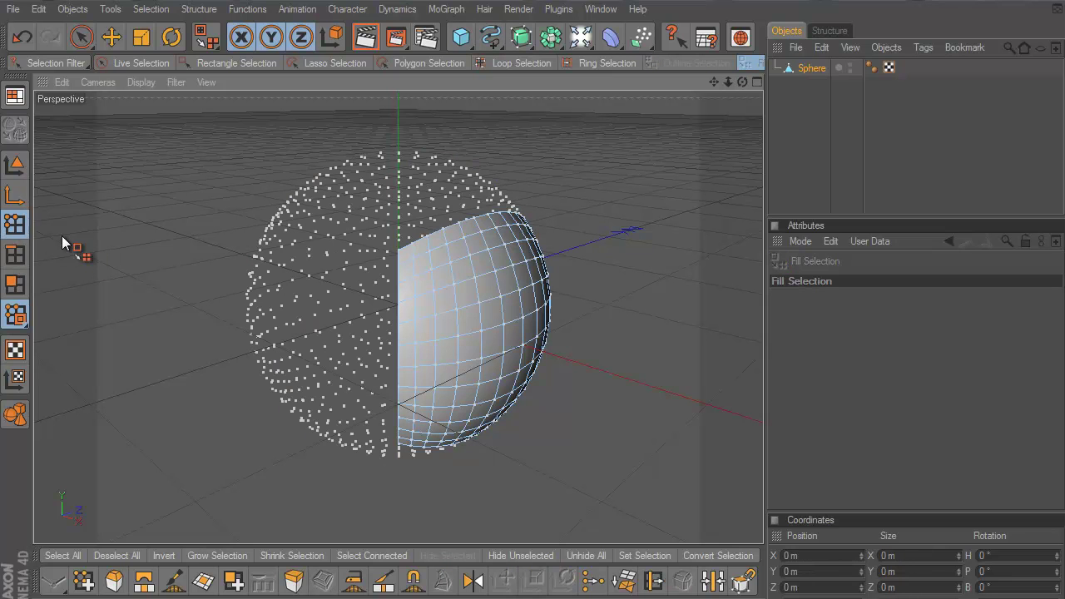
pyautogui.click(78, 556)
pyautogui.rightClick(186, 373)
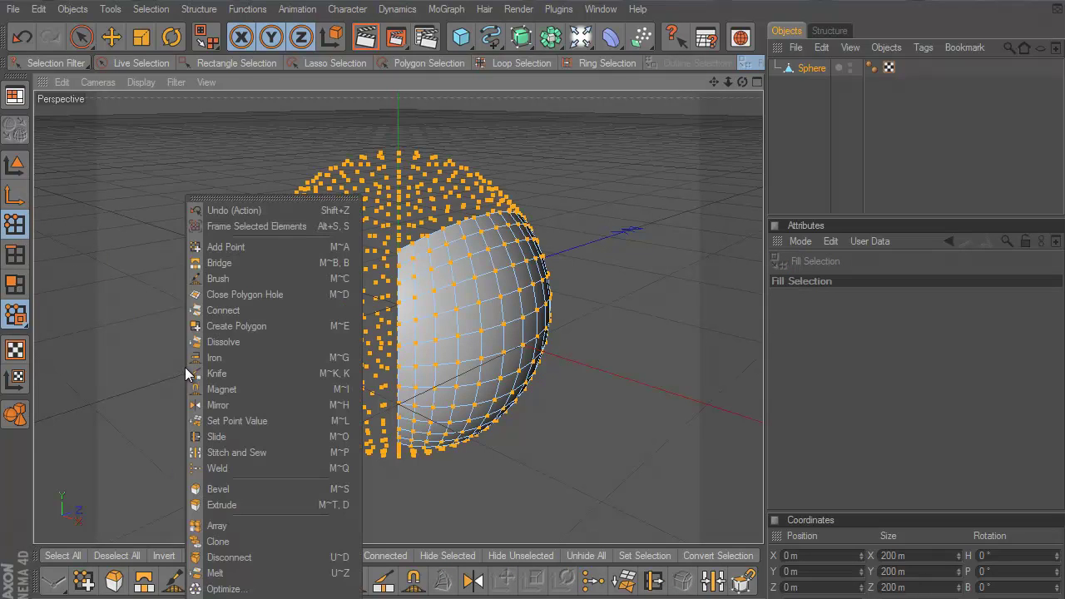
pyautogui.click(246, 588)
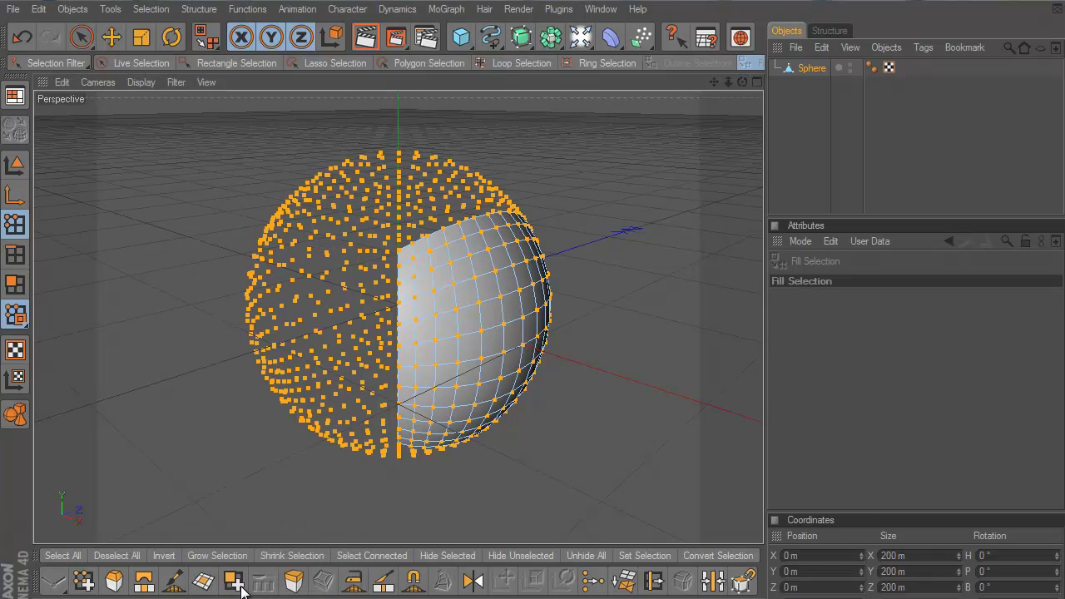
pyautogui.click(218, 596)
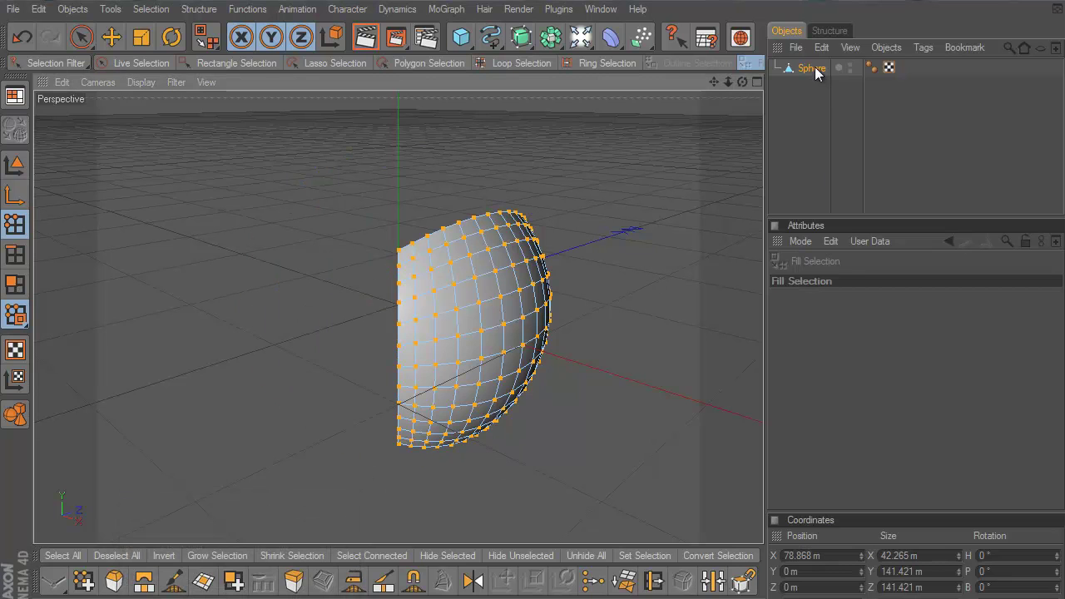
pyautogui.click(15, 284)
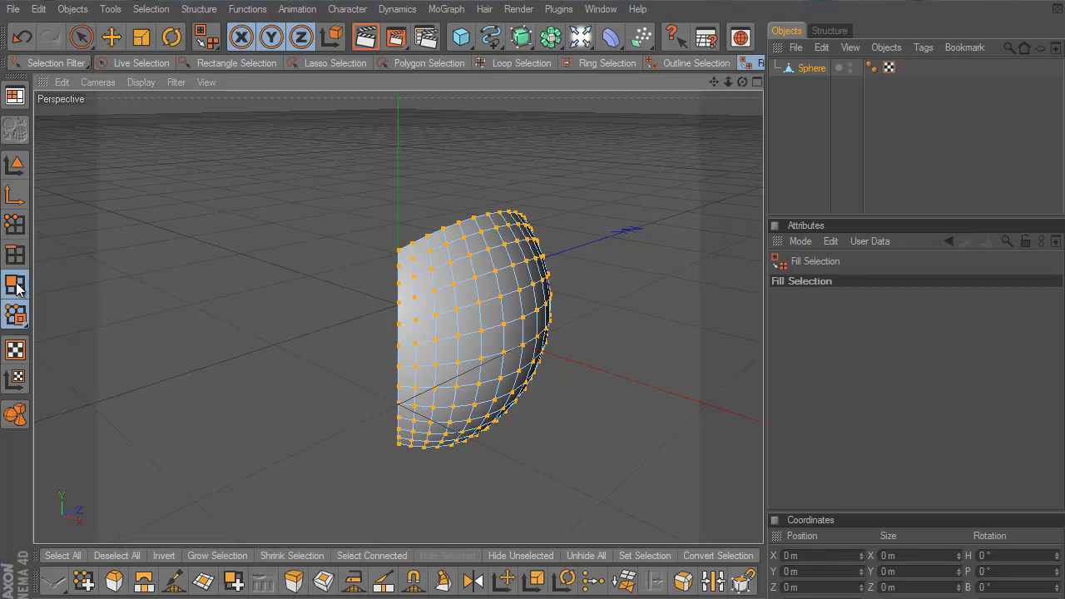
# Step: Loop-select the upper and lower polygon loops, then fill-select the top cap and bottom strip
pyautogui.click(511, 61)
pyautogui.click(454, 295)
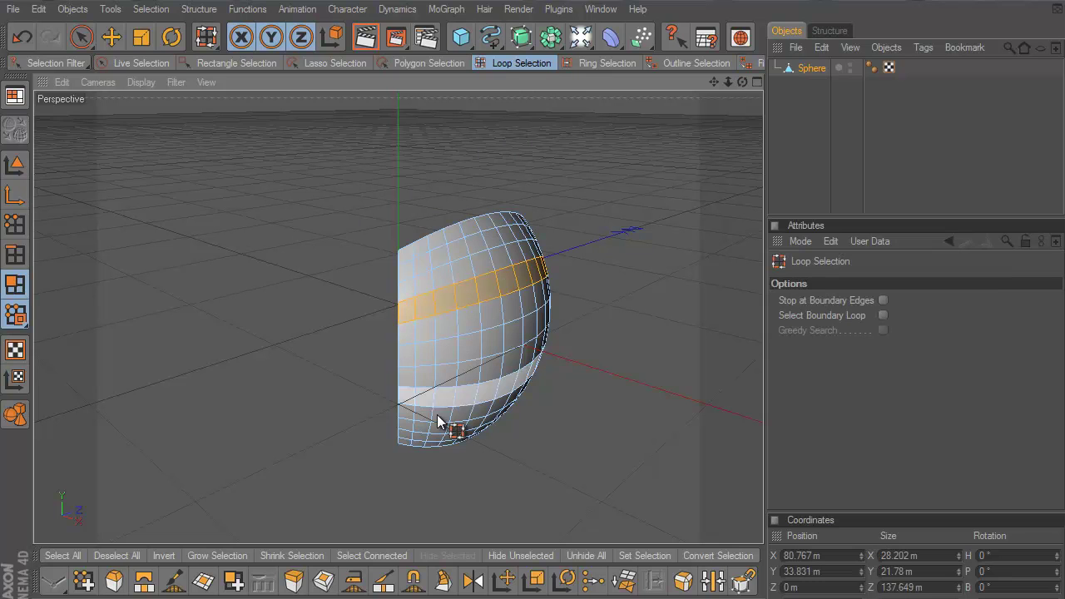
pyautogui.keyDown('shift'); pyautogui.click(437, 423); pyautogui.keyUp('shift')
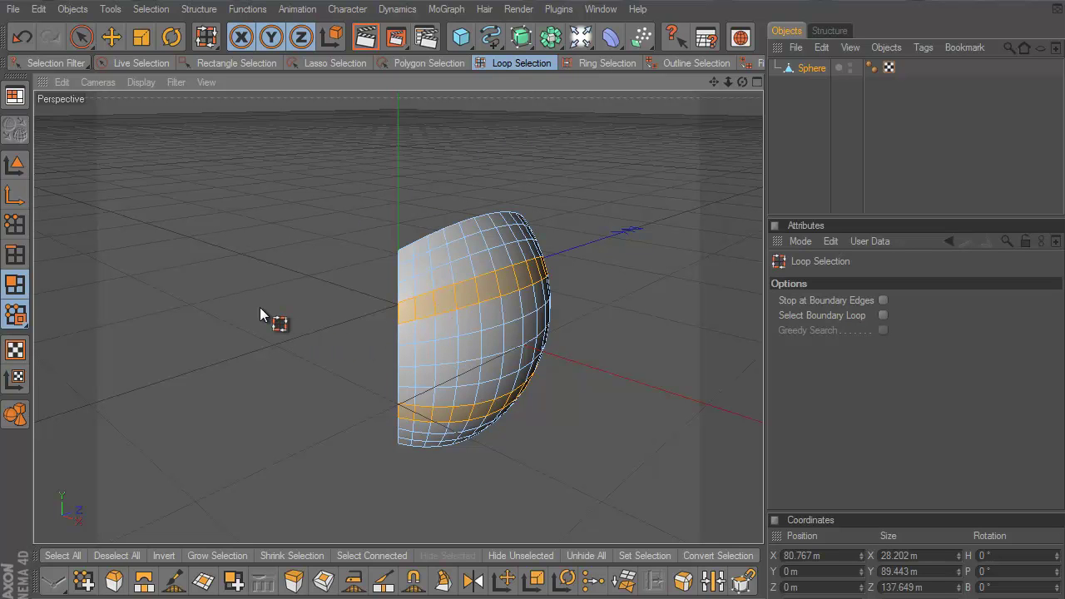
pyautogui.press('u')
pyautogui.press('f')
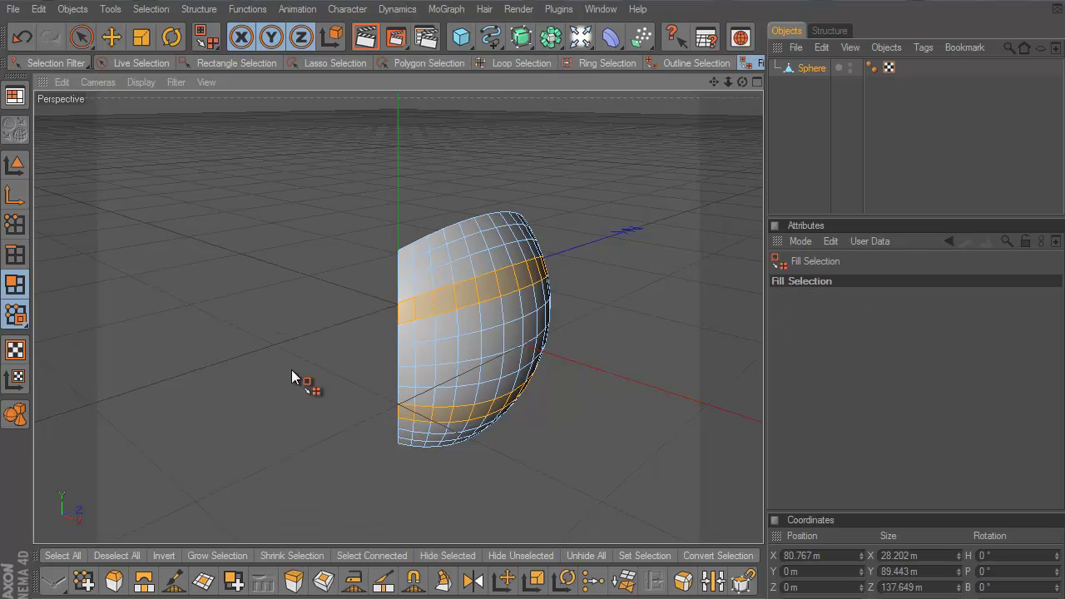
pyautogui.click(443, 269)
pyautogui.hotkey('ctrl', 'z')
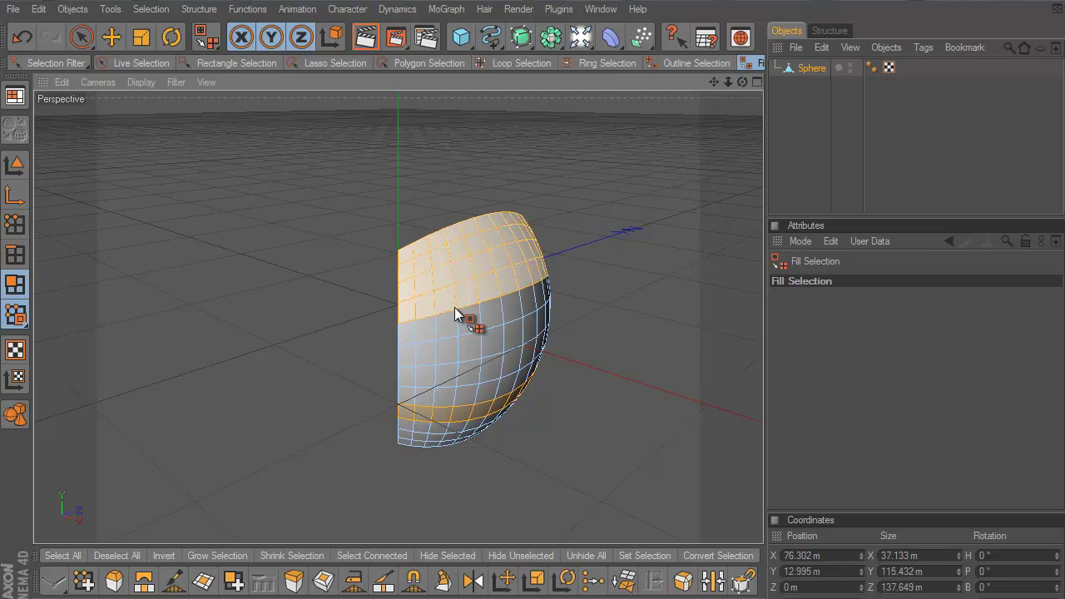
pyautogui.click(458, 313)
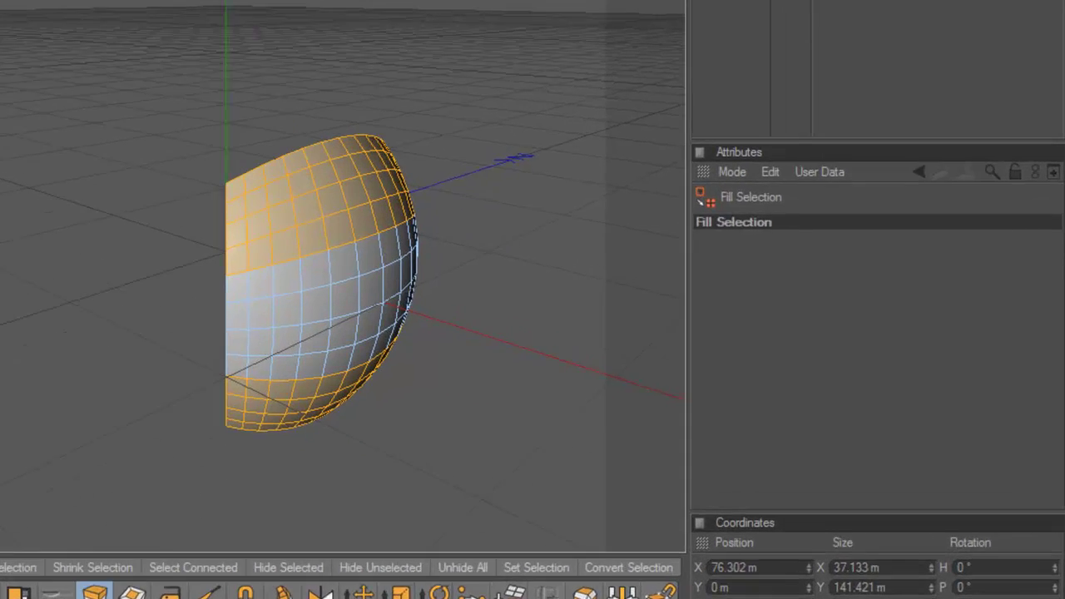
# Step: Extrude the top and bottom bands by 5 m, then loop-select the middle band
pyautogui.click(294, 580)
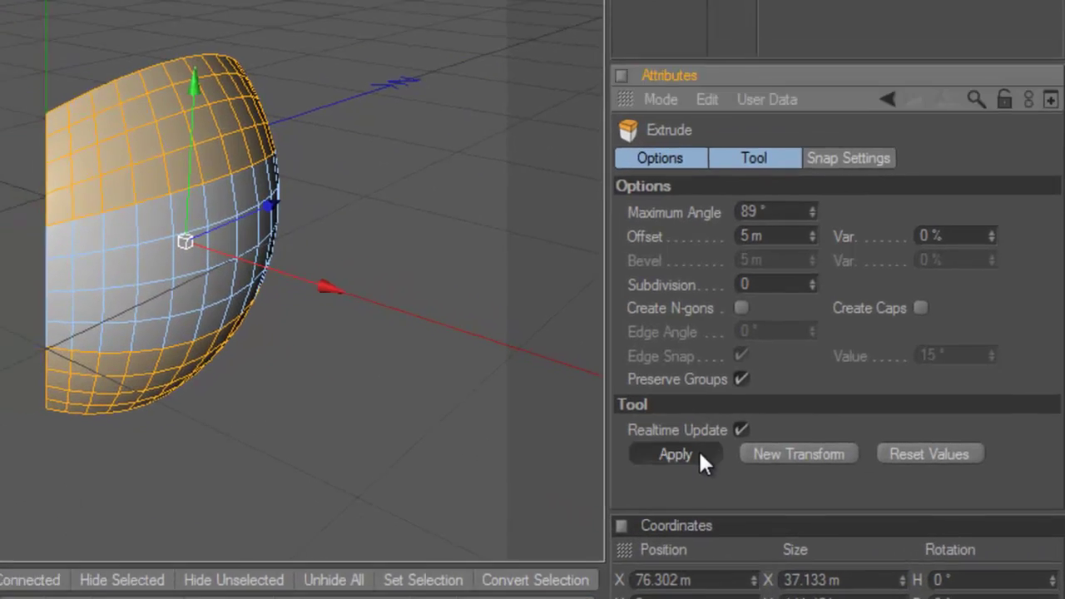
pyautogui.click(696, 454)
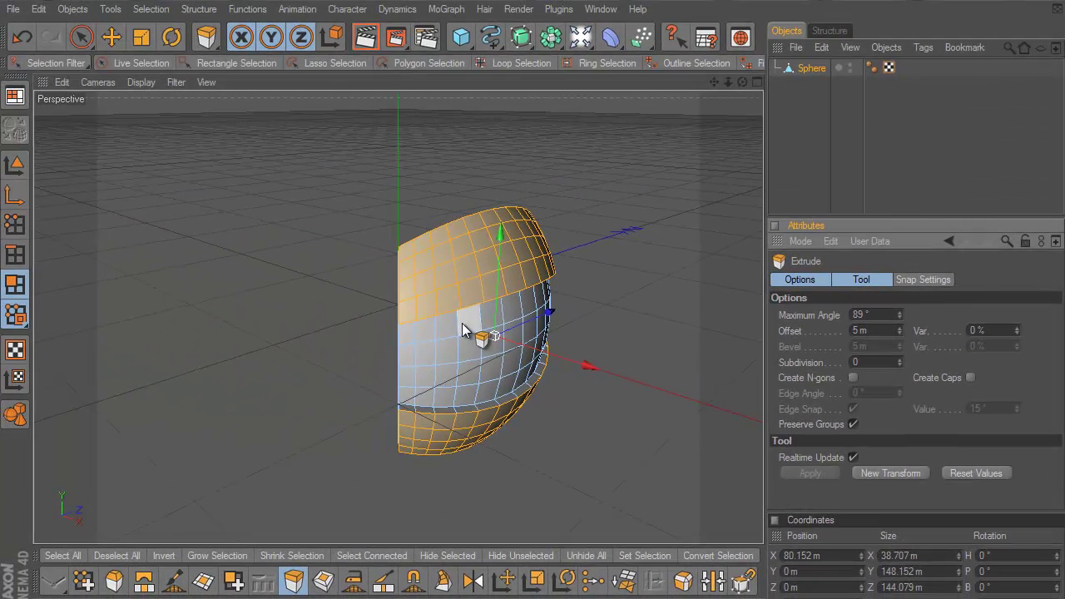
pyautogui.click(521, 63)
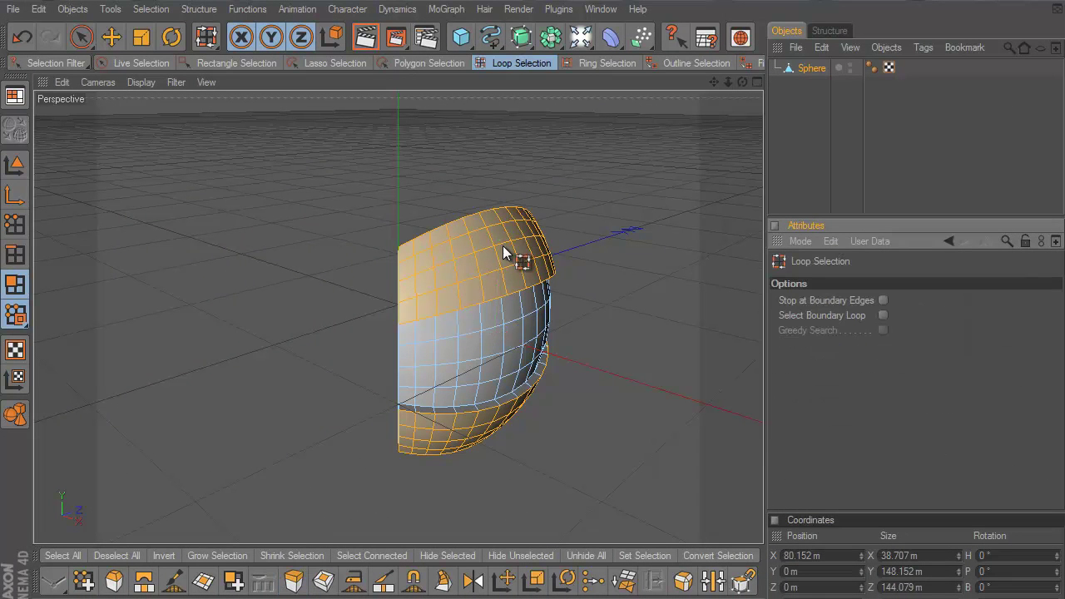
pyautogui.click(465, 352)
pyautogui.keyDown('shift'); pyautogui.moveTo(462, 356); pyautogui.dragTo(449, 403); pyautogui.keyUp('shift')
pyautogui.keyDown('shift'); pyautogui.click(449, 404); pyautogui.keyUp('shift')
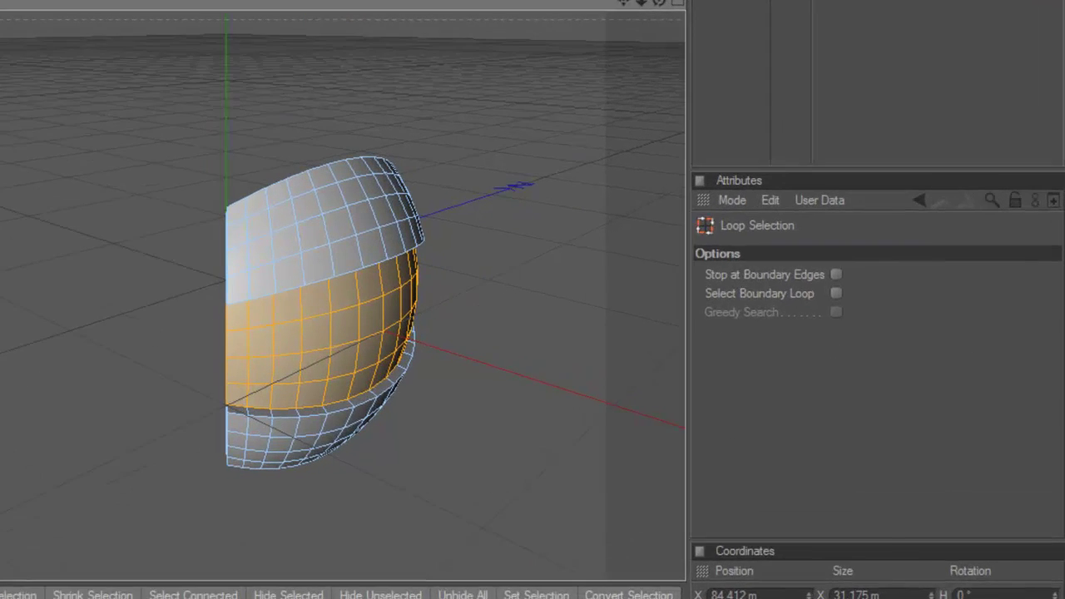
# Step: Extrude the middle band and select all of the panel's polygons
pyautogui.click(293, 580)
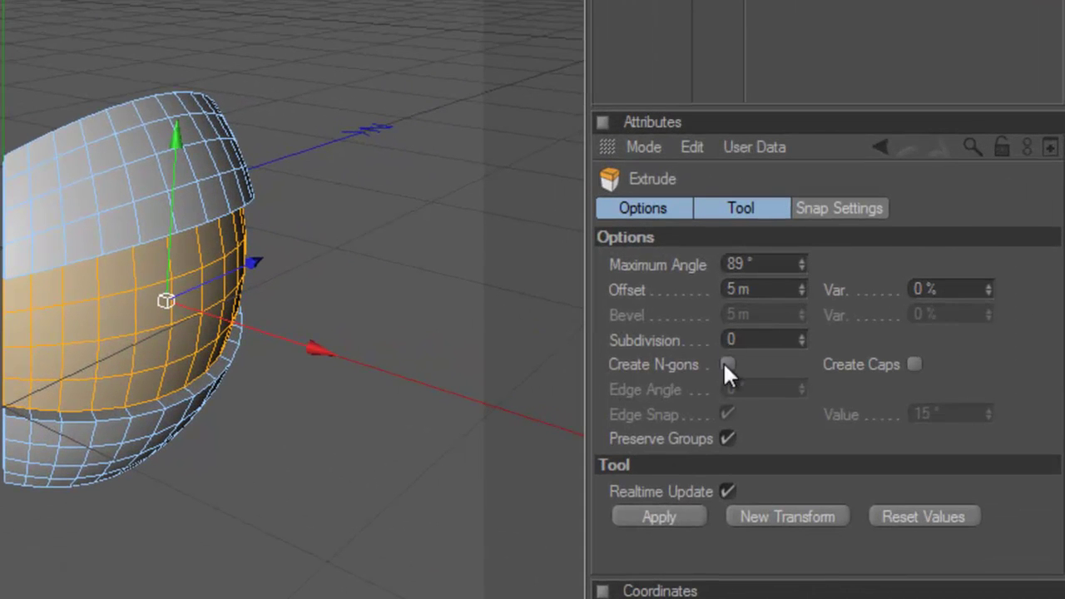
pyautogui.click(665, 515)
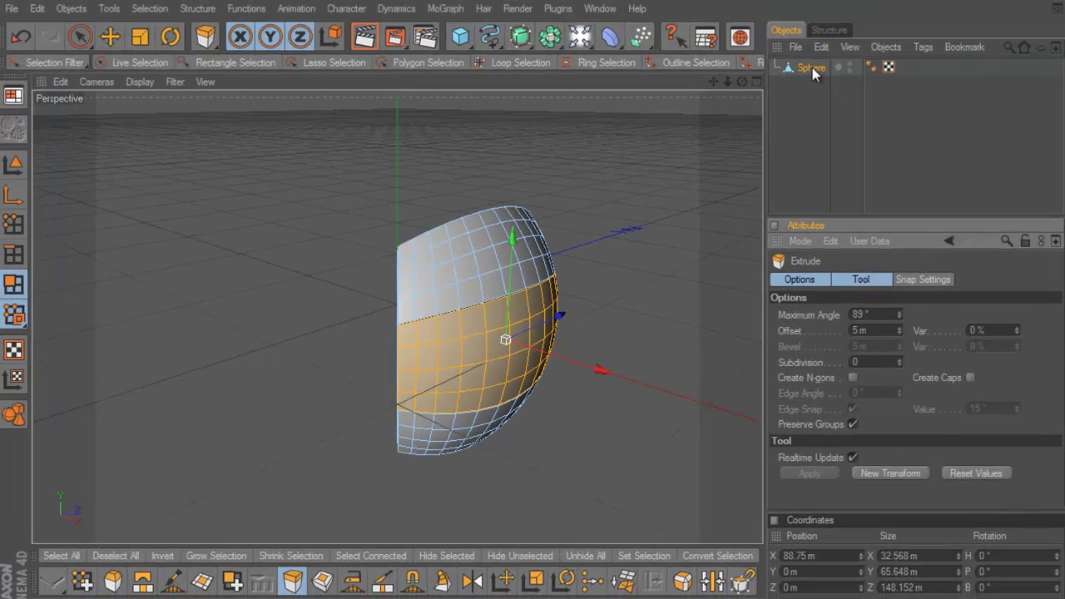
pyautogui.click(812, 67)
pyautogui.click(73, 555)
# Step: Apply Smooth Shift to the whole panel with 1.1 m offset and 29° maximum angle
pyautogui.click(504, 580)
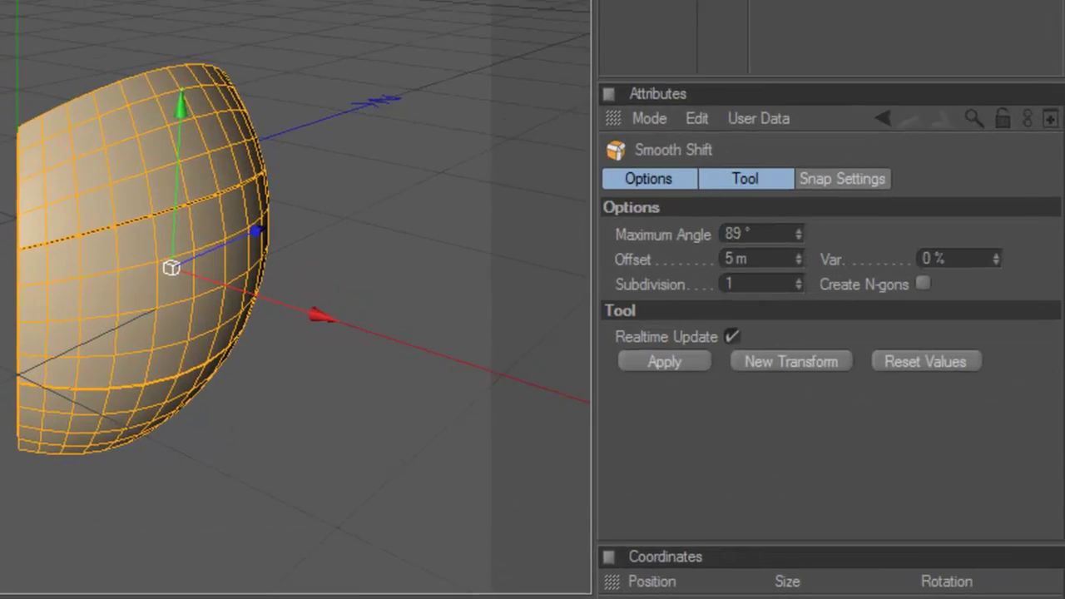
pyautogui.doubleClick(763, 245)
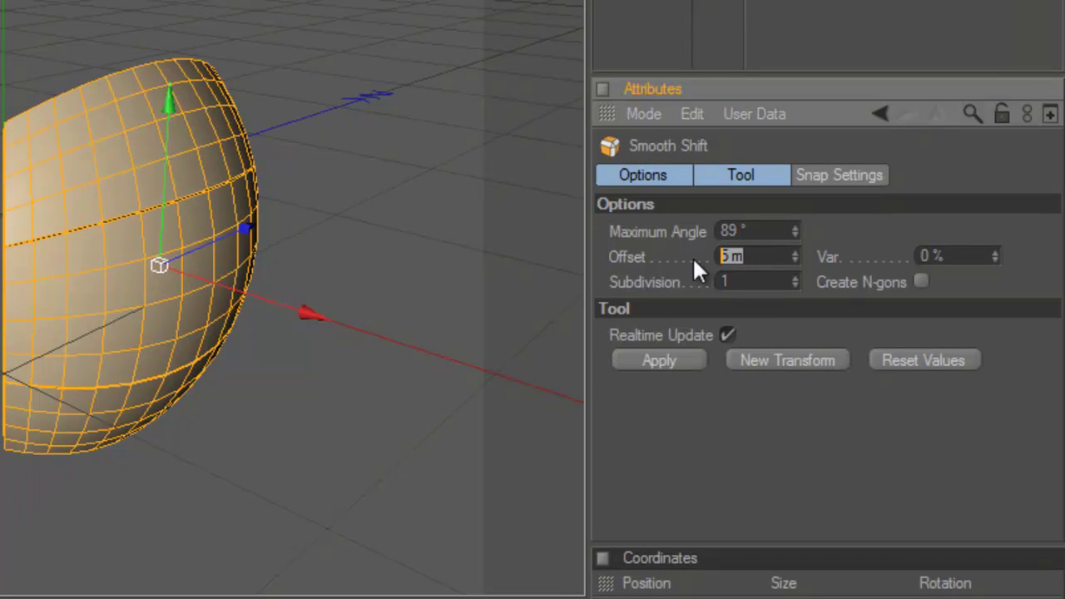
pyautogui.write('1')
pyautogui.write('.1')
pyautogui.doubleClick(716, 231)
pyautogui.write('29')
pyautogui.click(659, 360)
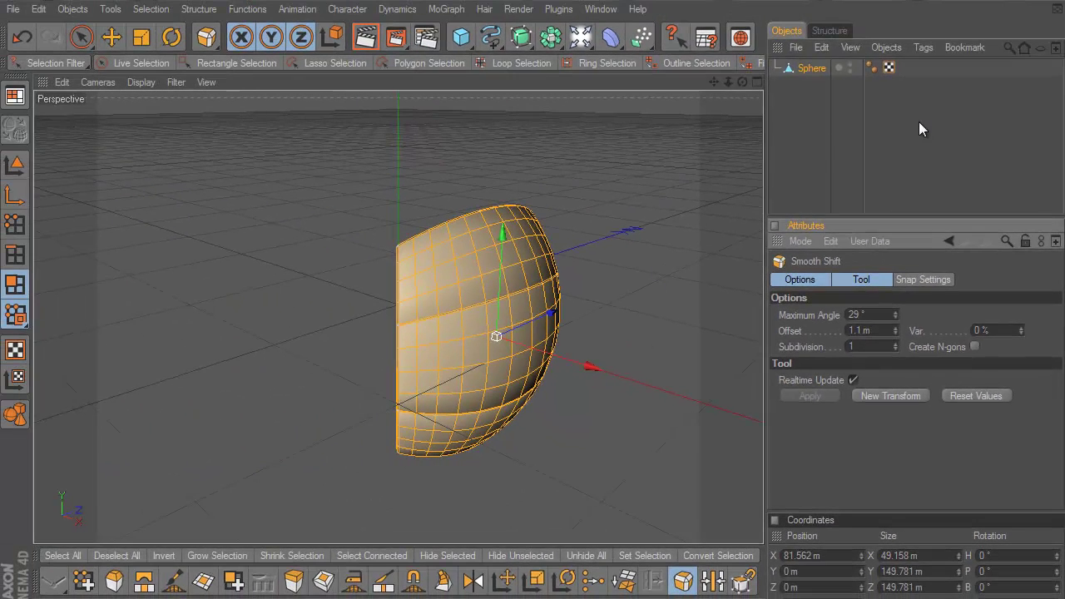
# Step: Add a HyperNURBS and place the Sphere inside it in the Objects Manager
pyautogui.click(919, 122)
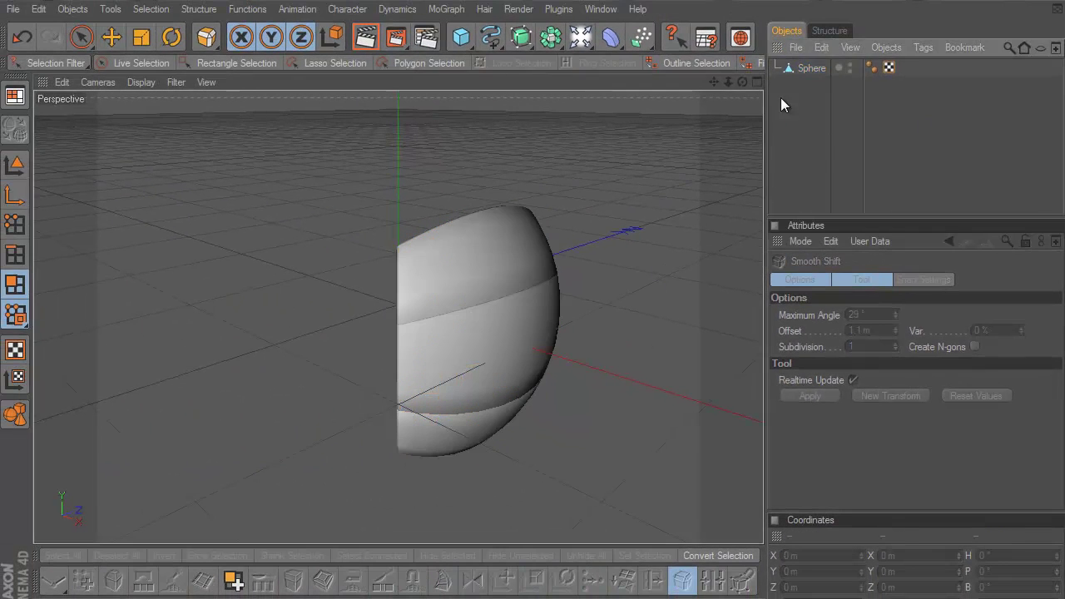
pyautogui.moveTo(742, 82)
pyautogui.mouseDown()
pyautogui.moveTo(532, 304)
pyautogui.moveTo(555, 306)
pyautogui.moveTo(500, 302)
pyautogui.moveTo(533, 299)
pyautogui.mouseUp()
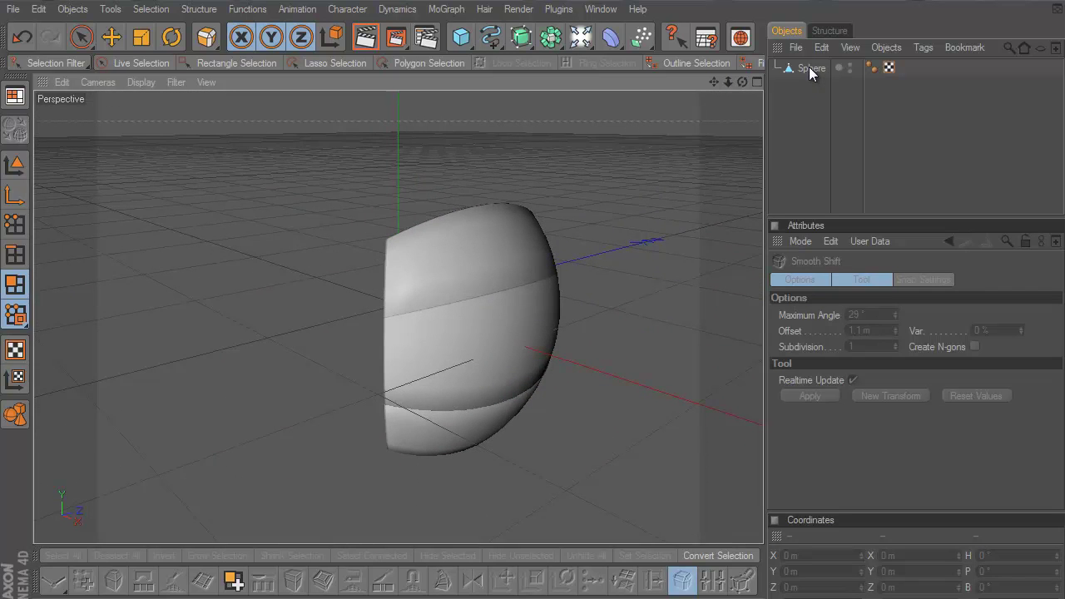
pyautogui.click(811, 68)
pyautogui.click(841, 81)
pyautogui.click(489, 41)
pyautogui.click(520, 37)
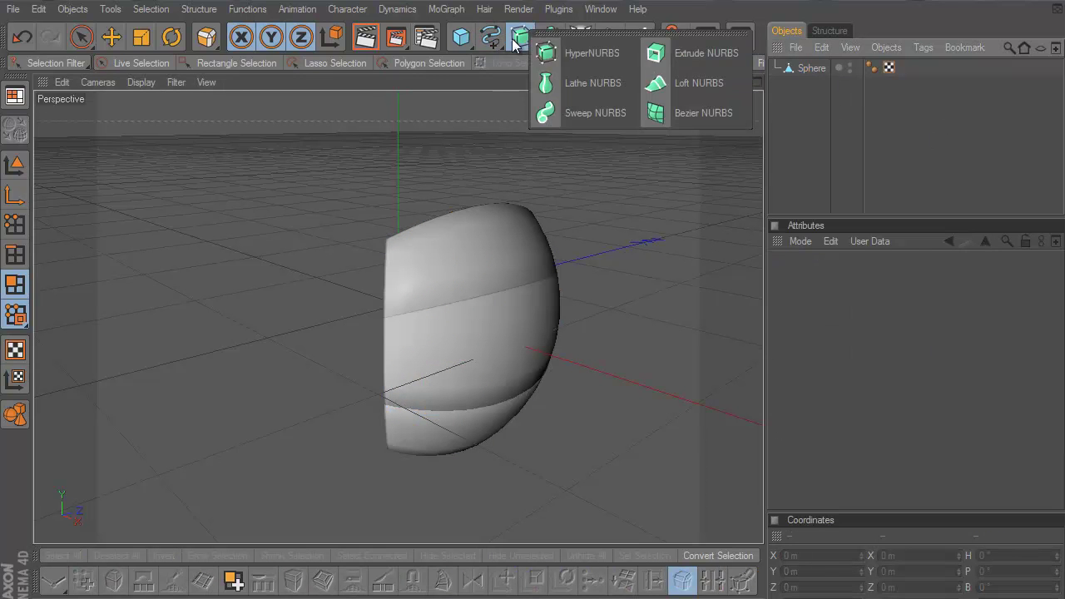
pyautogui.click(559, 54)
pyautogui.moveTo(819, 84); pyautogui.dragTo(816, 71)
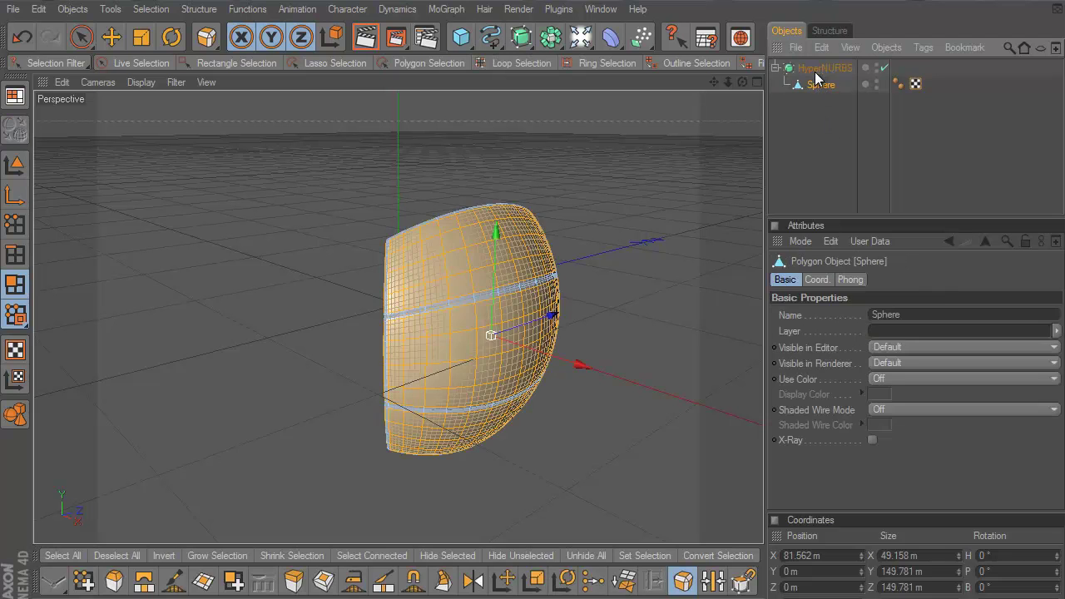
# Step: Orbit around the smoothed panel and switch to the Standard layout
pyautogui.click(951, 179)
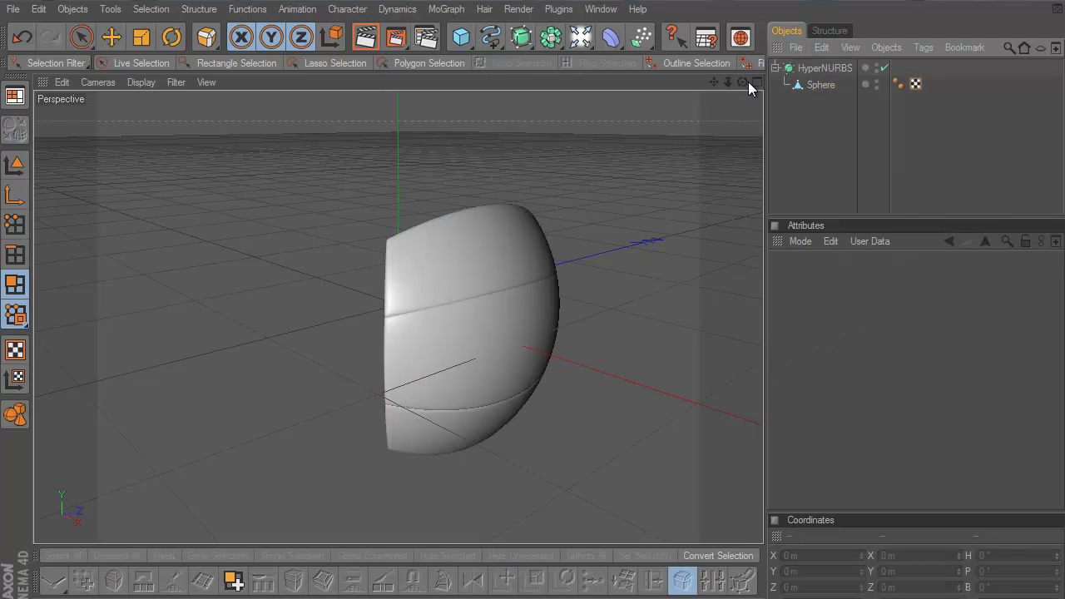
pyautogui.moveTo(748, 82); pyautogui.dragTo(532, 298)
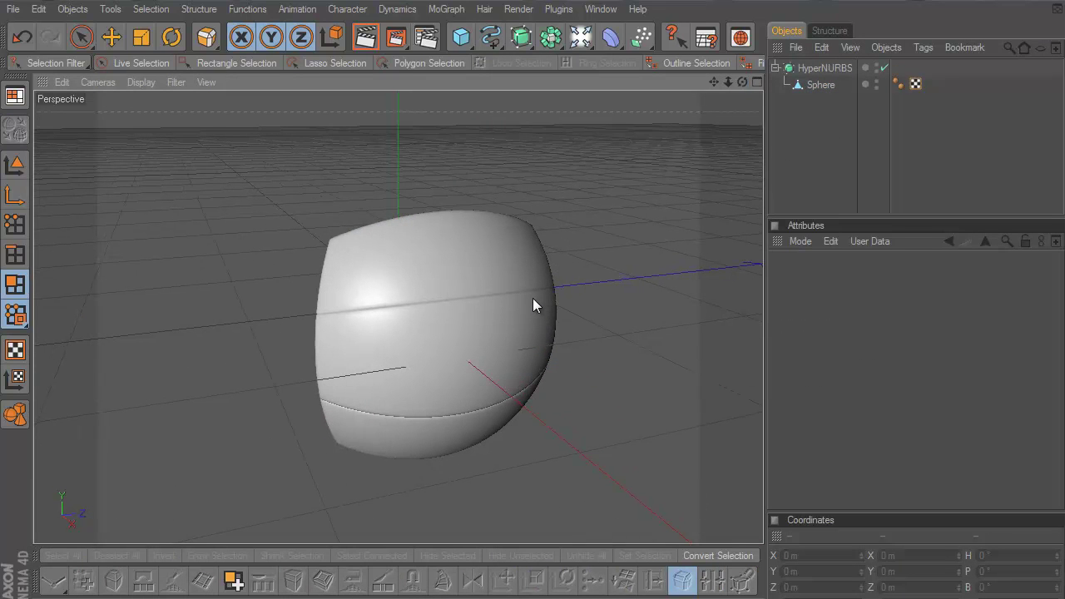
pyautogui.click(16, 96)
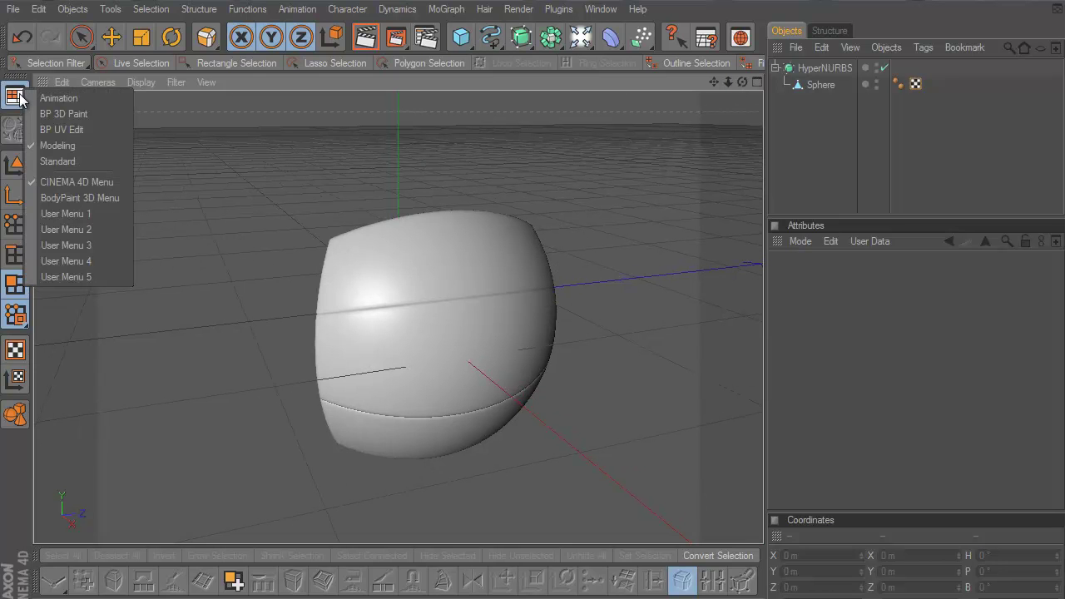
pyautogui.click(79, 161)
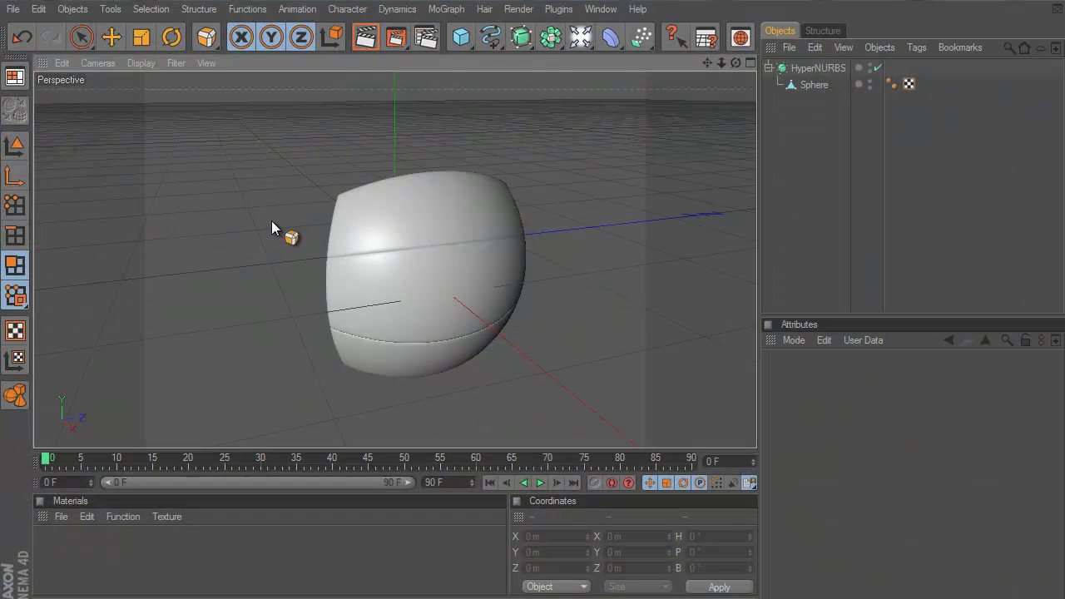
# Step: Create a new material Mat and set its colour to dark blue (R 10, G 0, B 150)
pyautogui.click(60, 517)
pyautogui.moveTo(93, 336)
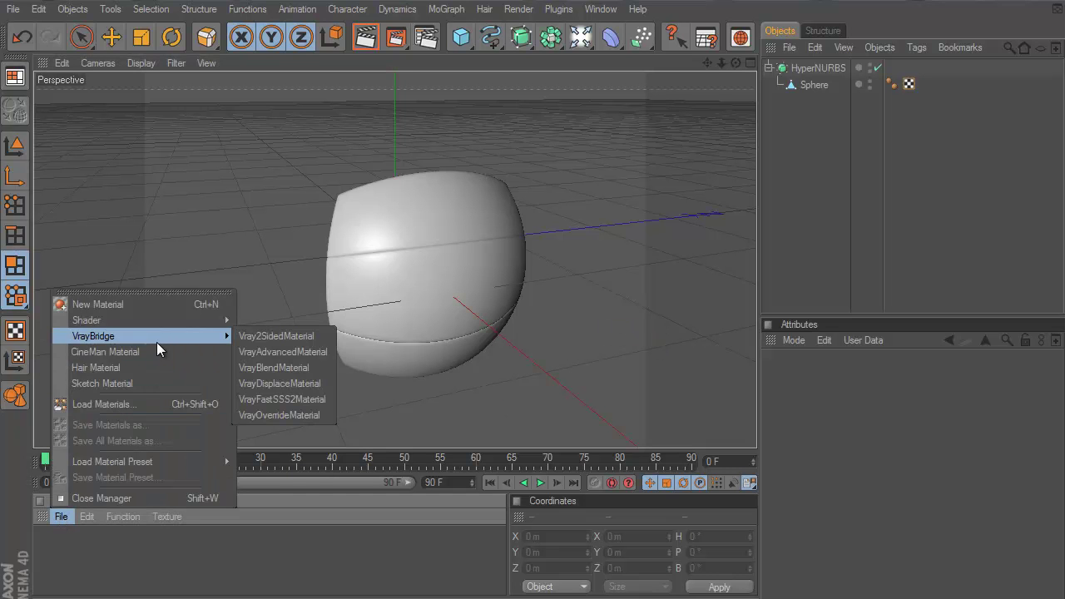
pyautogui.click(137, 304)
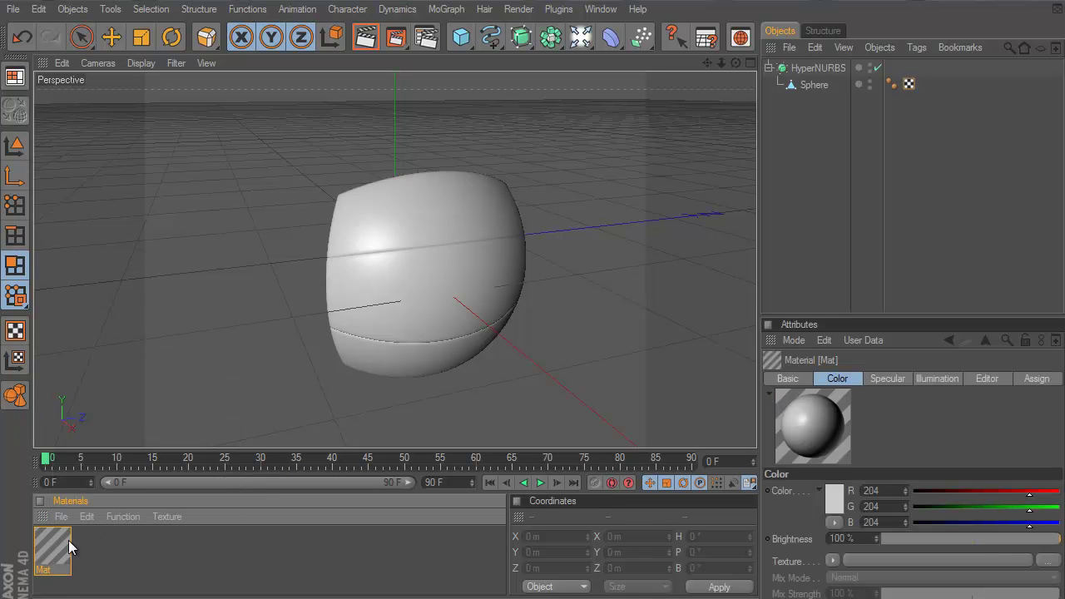
pyautogui.doubleClick(55, 549)
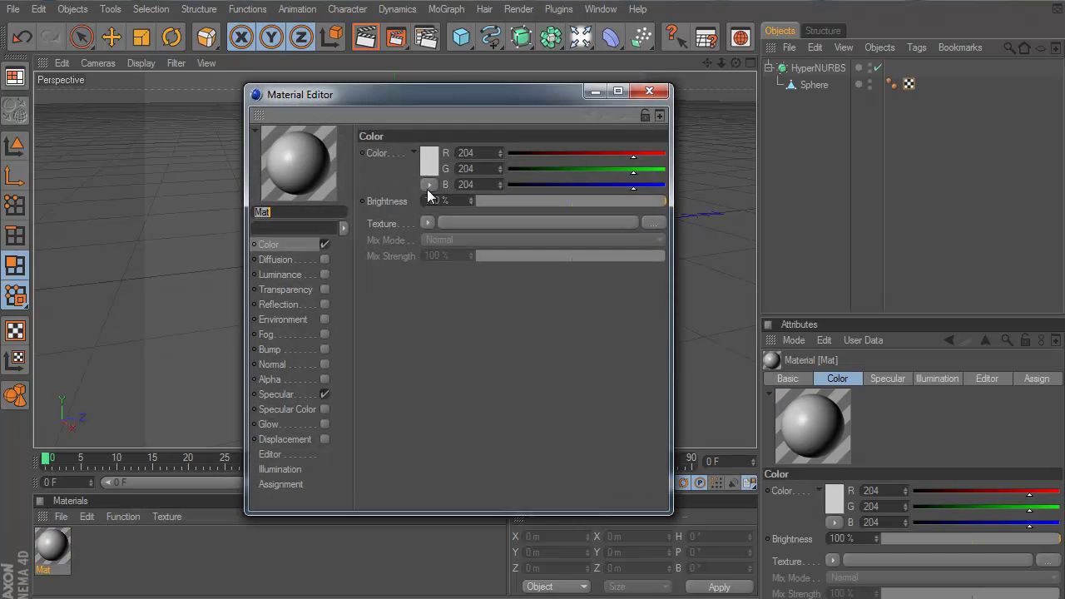
pyautogui.click(430, 162)
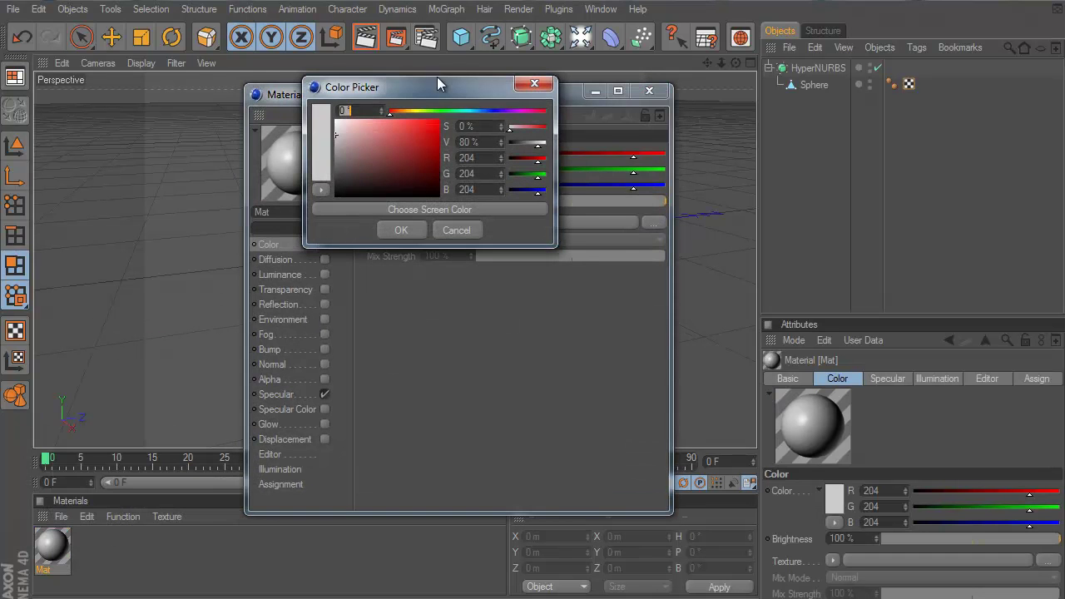
pyautogui.moveTo(467, 110); pyautogui.dragTo(494, 118)
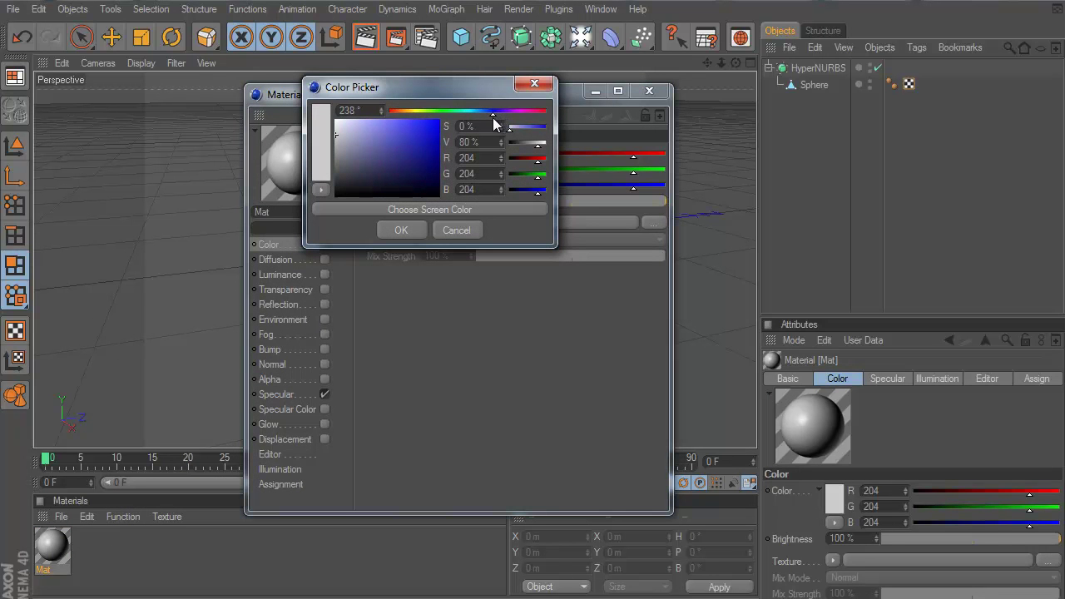
pyautogui.moveTo(421, 143); pyautogui.dragTo(439, 150)
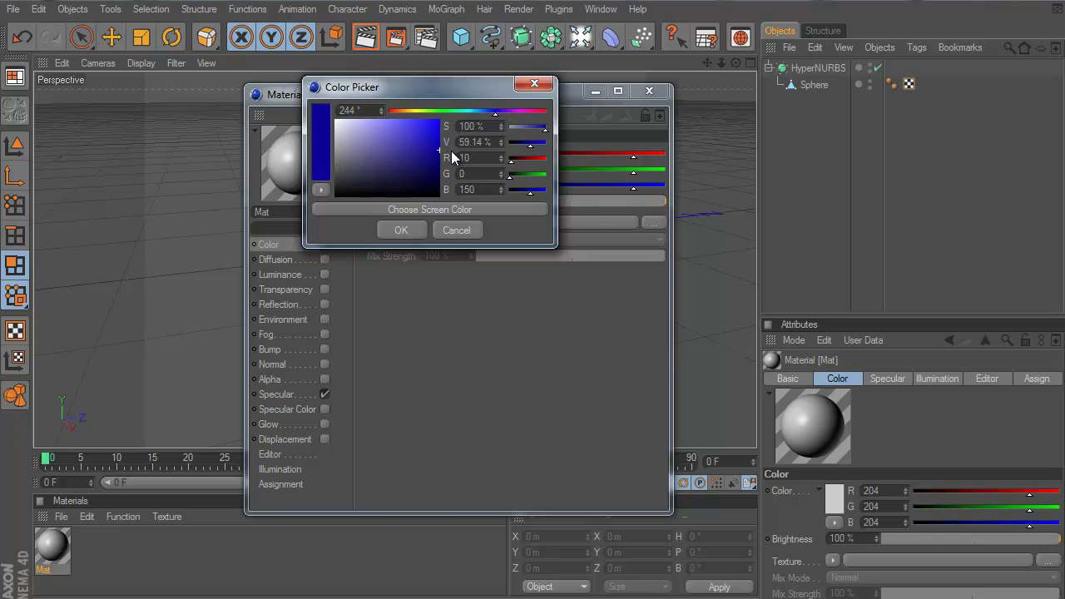
pyautogui.click(401, 230)
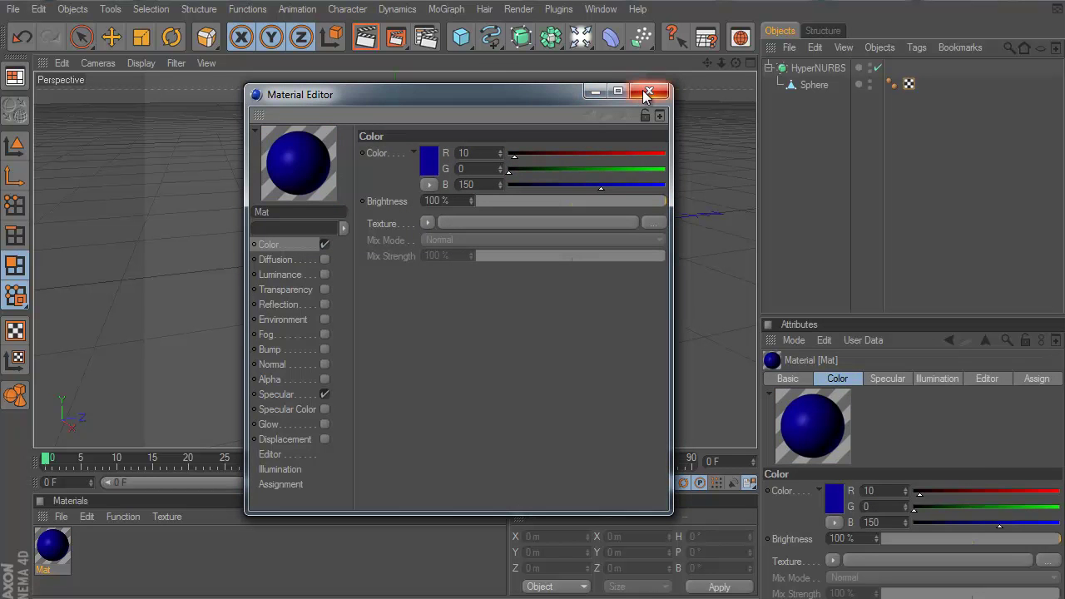
# Step: Set Mat's specular mode to Colored and apply it to the Sphere
pyautogui.click(277, 395)
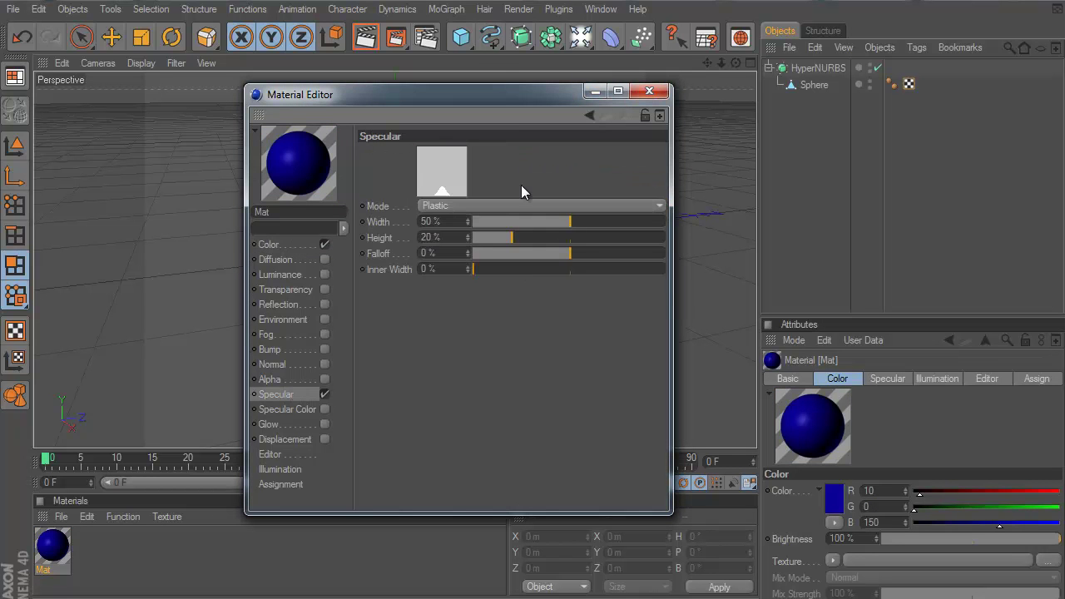
pyautogui.click(501, 206)
pyautogui.click(473, 253)
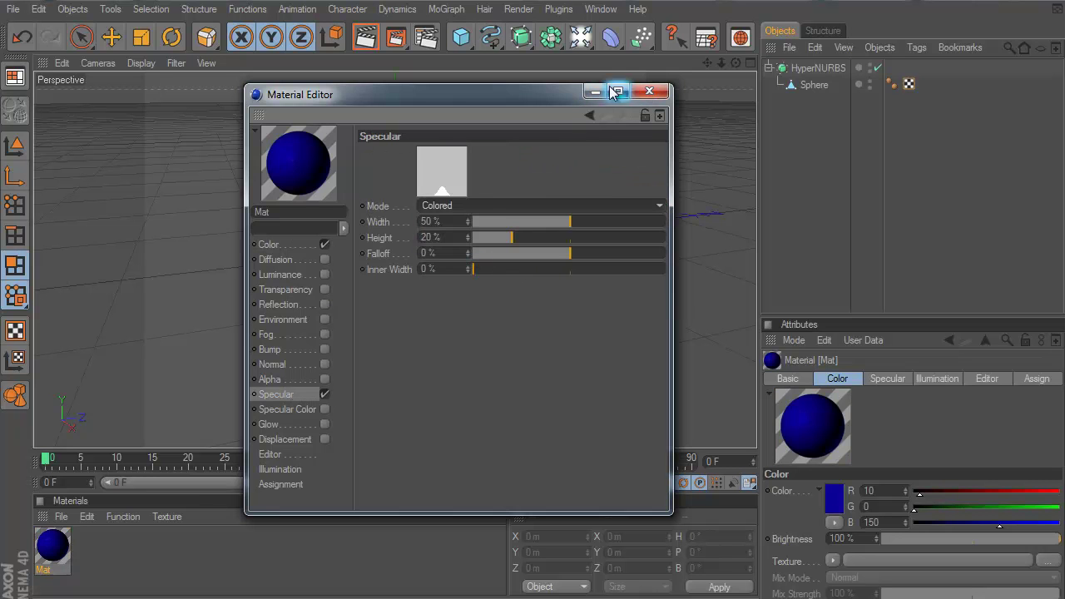
pyautogui.click(648, 91)
pyautogui.moveTo(50, 551); pyautogui.dragTo(817, 87)
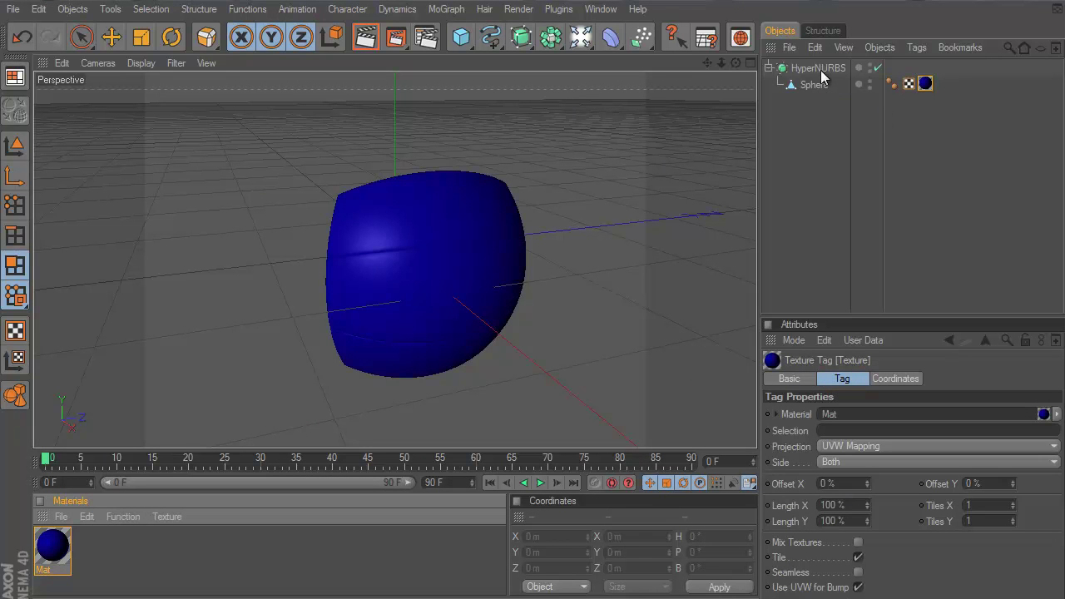
# Step: Select the Sphere mesh under the HyperNURBS and fill-select the panel's middle band
pyautogui.click(819, 68)
pyautogui.scroll(2, 551, 325)
pyautogui.scroll(2, 549, 326)
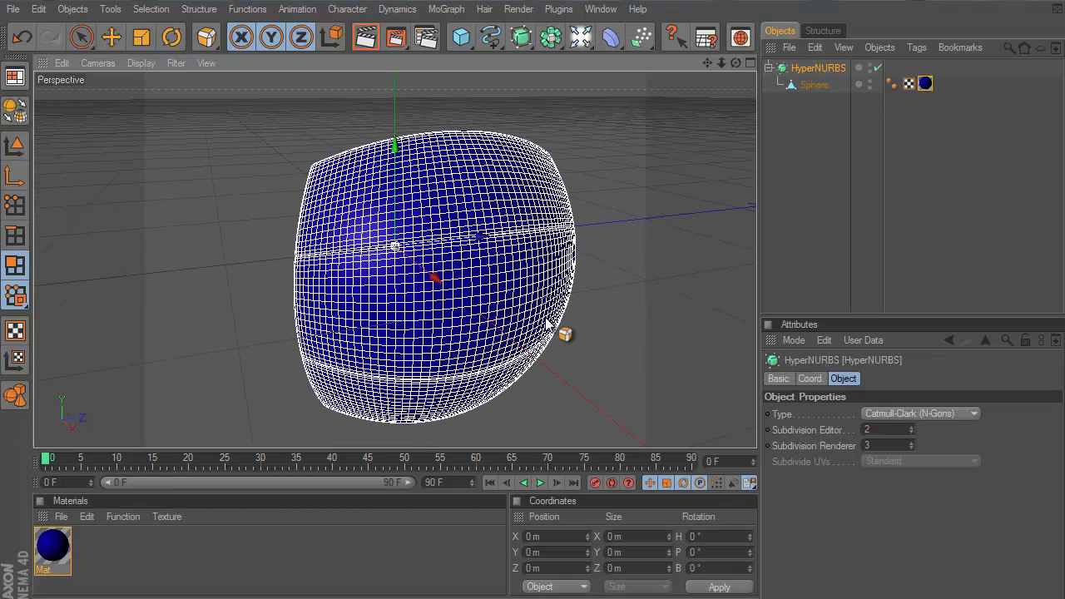
pyautogui.click(811, 86)
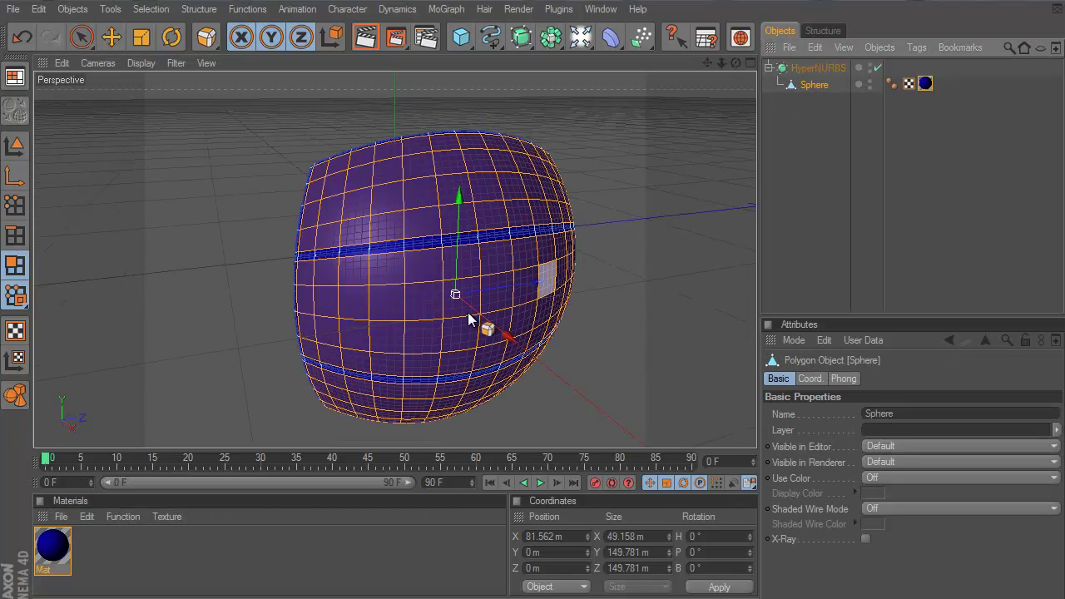
pyautogui.click(147, 12)
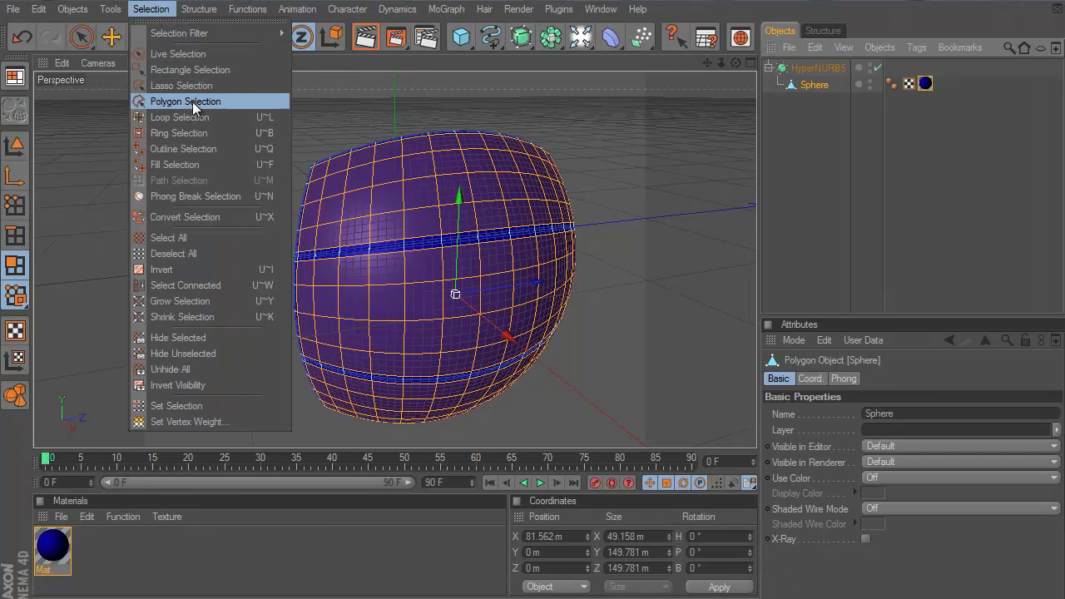
pyautogui.click(194, 165)
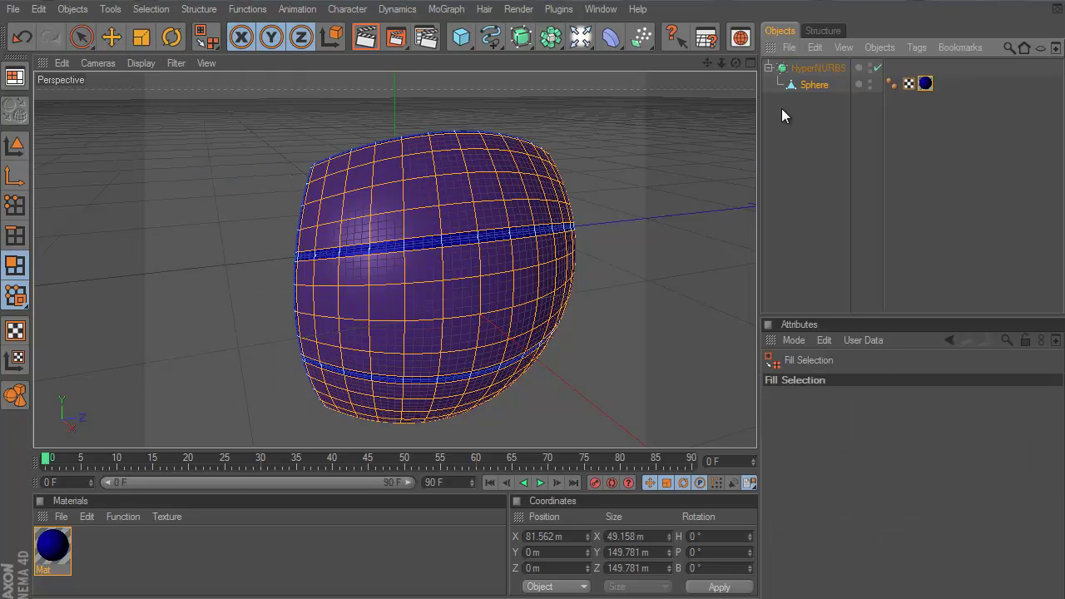
pyautogui.click(529, 229)
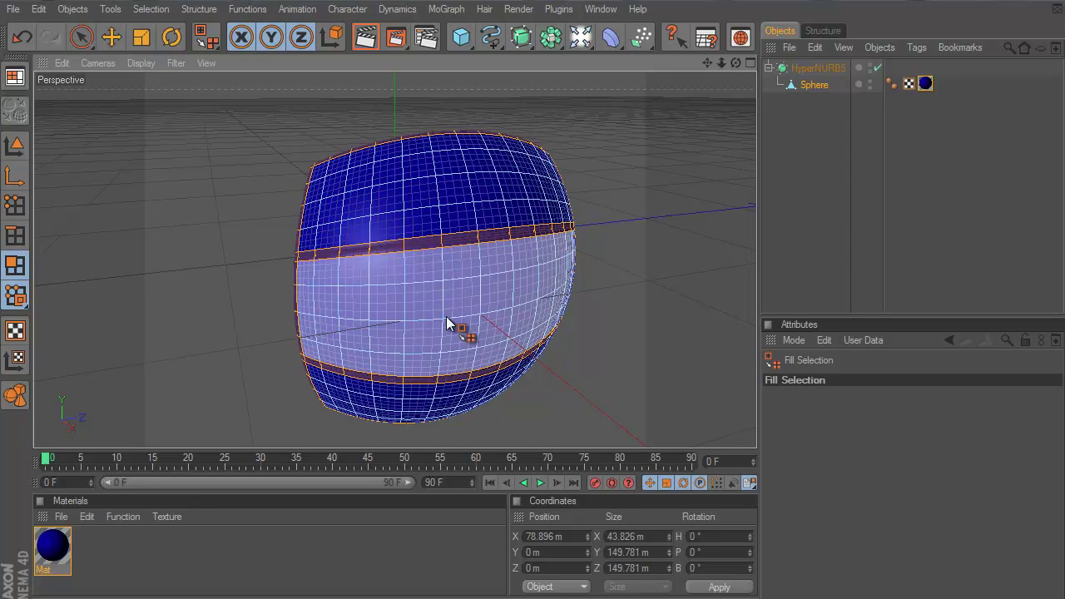
pyautogui.click(454, 274)
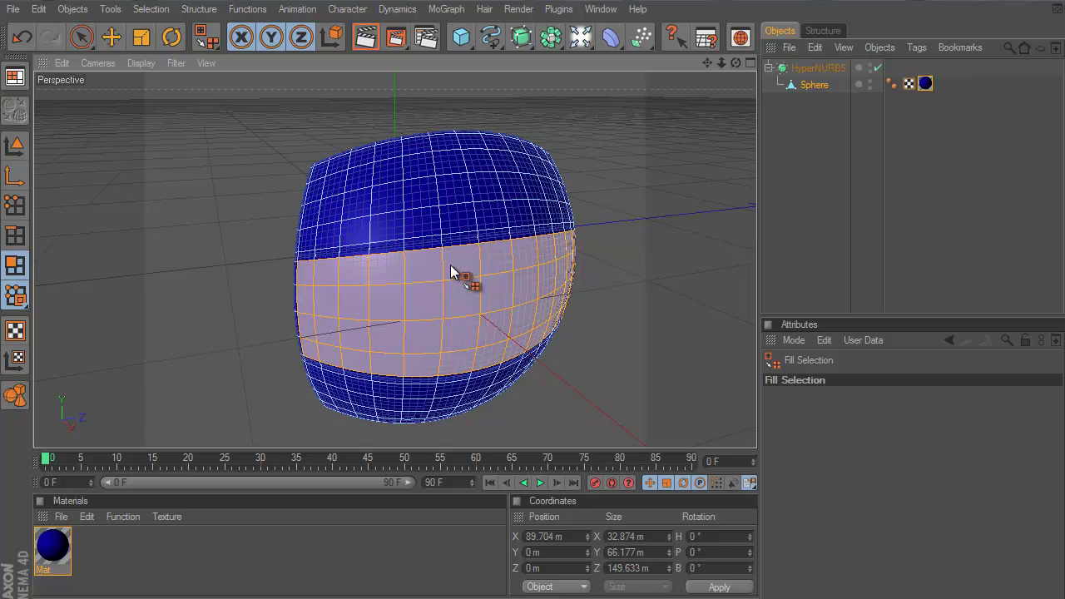
# Step: Add the polygon loop along the band's top edge with Loop Selection
pyautogui.click(146, 10)
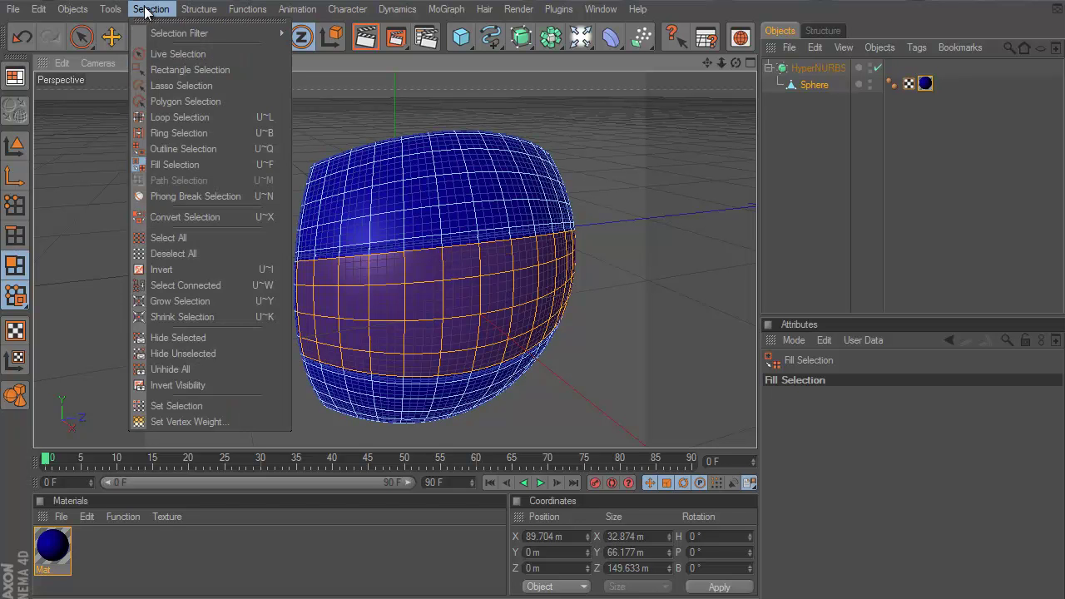
pyautogui.click(203, 117)
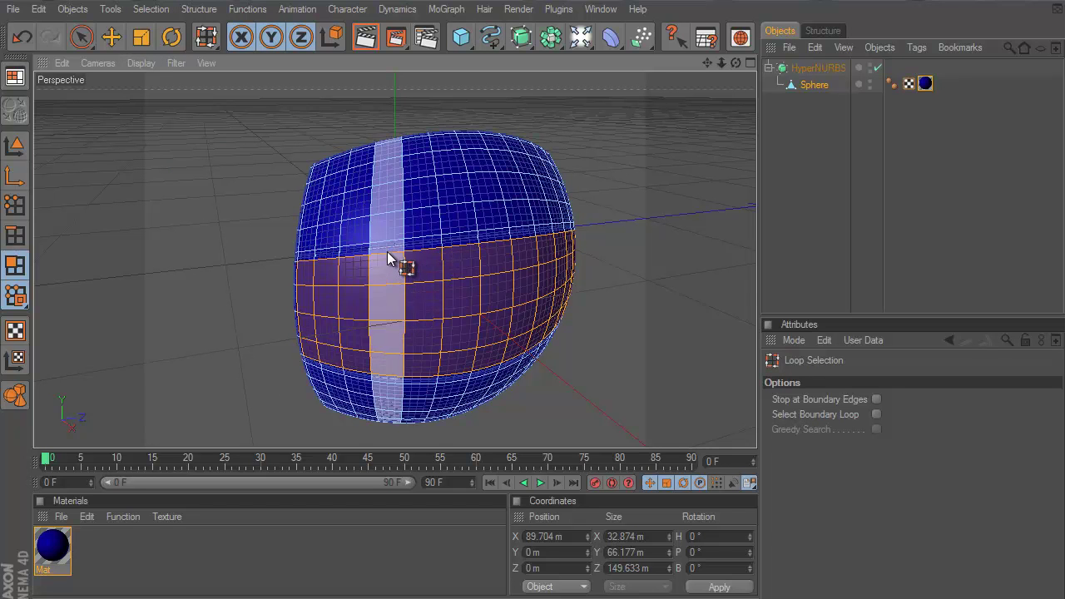
pyautogui.keyDown('shift'); pyautogui.click(313, 263); pyautogui.keyUp('shift')
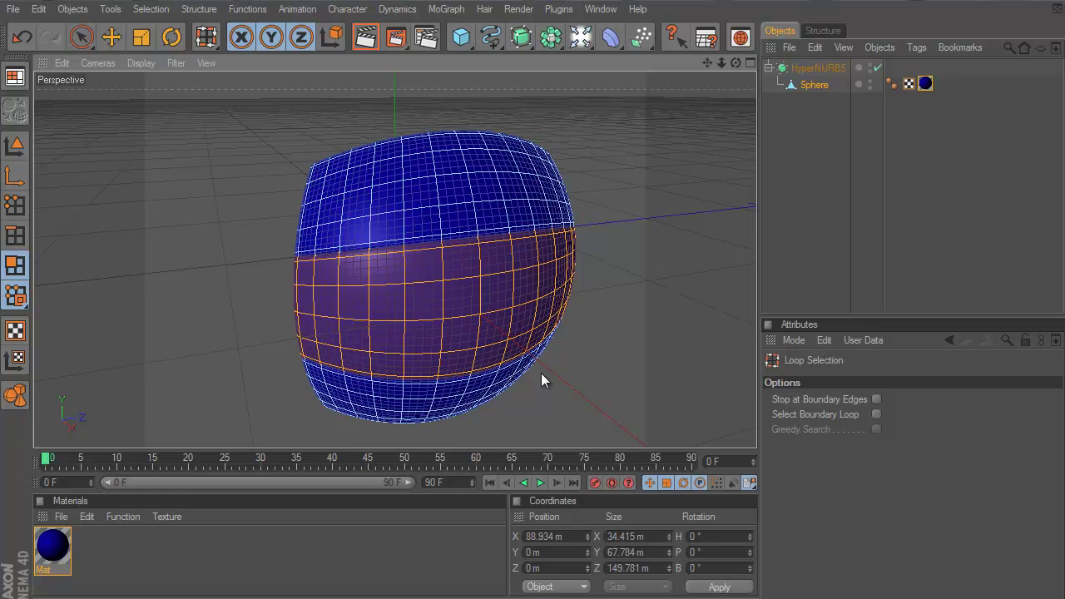
pyautogui.click(48, 551)
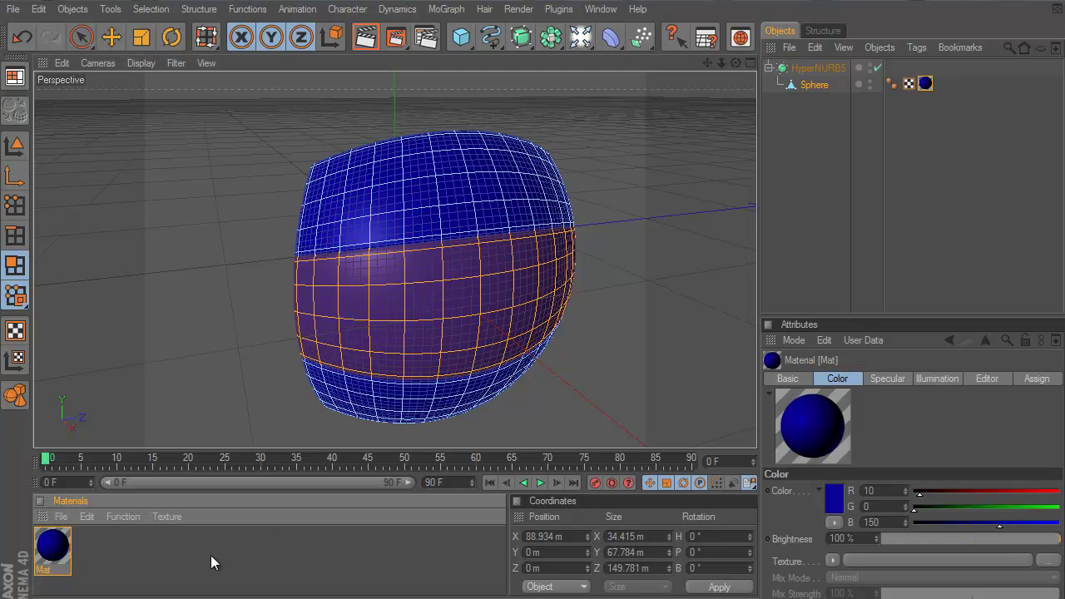
# Step: Duplicate the blue Mat material and set the copy's colour to yellow (R255 G225 B0)
pyautogui.hotkey('ctrl', 'c')
pyautogui.hotkey('ctrl', 'v')
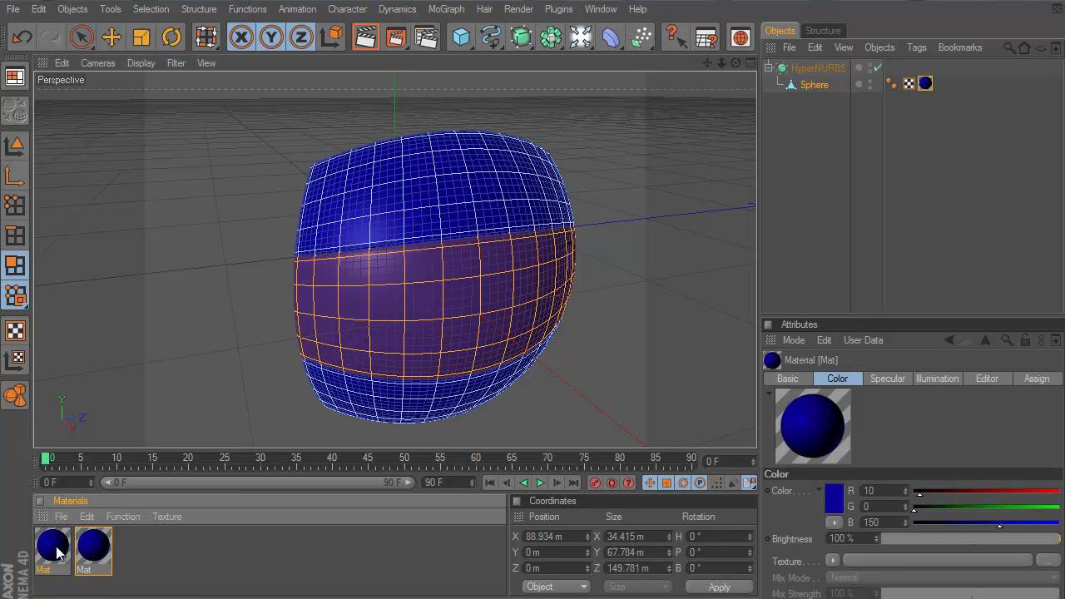
pyautogui.doubleClick(57, 547)
pyautogui.click(271, 244)
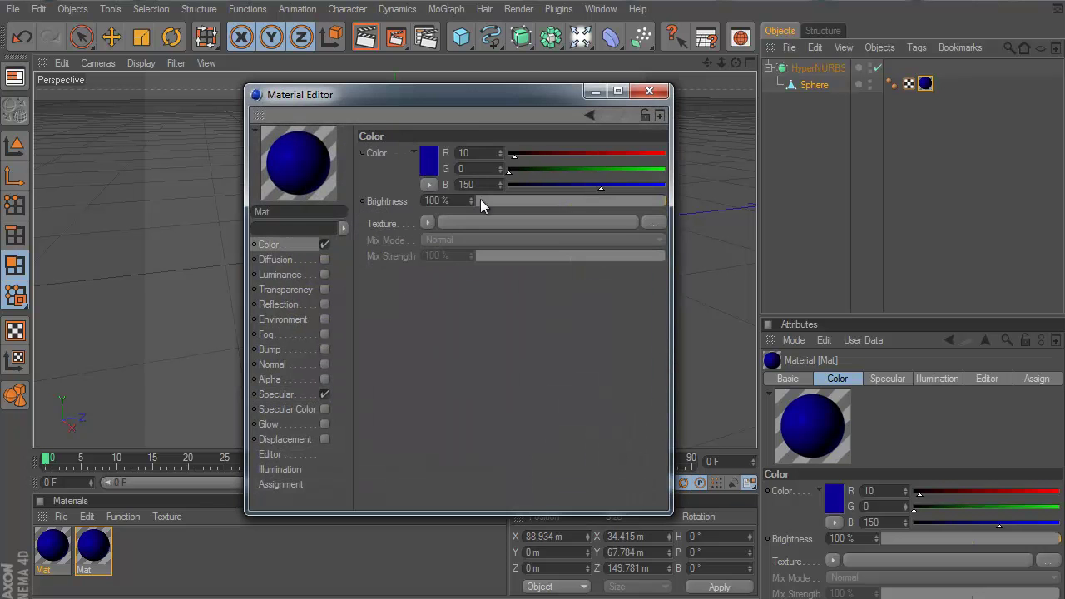
pyautogui.click(426, 158)
pyautogui.moveTo(415, 108); pyautogui.dragTo(459, 98)
pyautogui.click(398, 226)
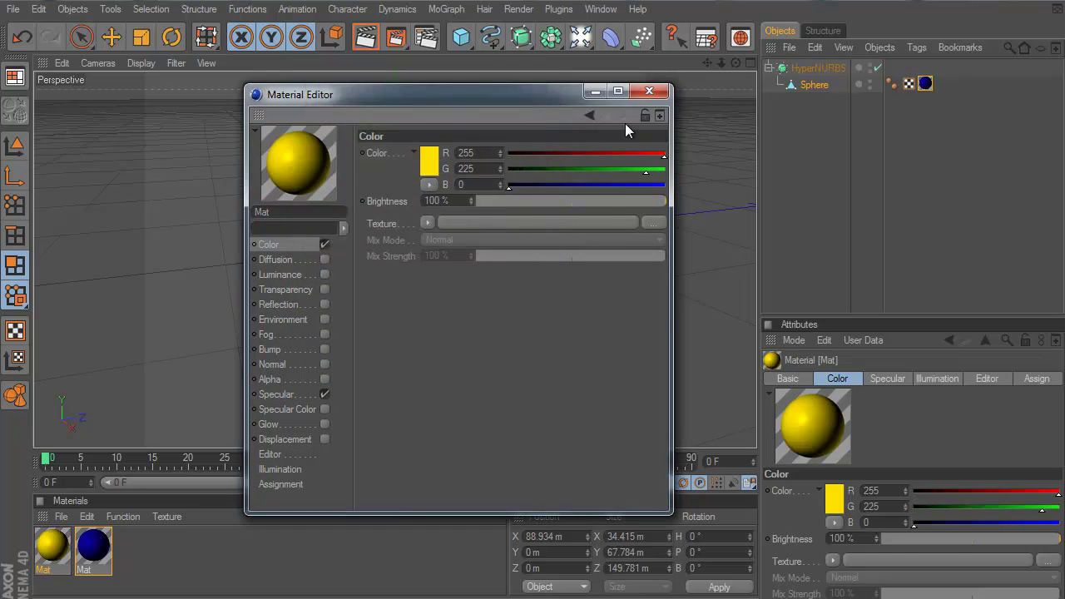
pyautogui.click(648, 89)
# Step: Apply the yellow material to the selected middle band of the panel
pyautogui.moveTo(56, 547); pyautogui.dragTo(428, 307)
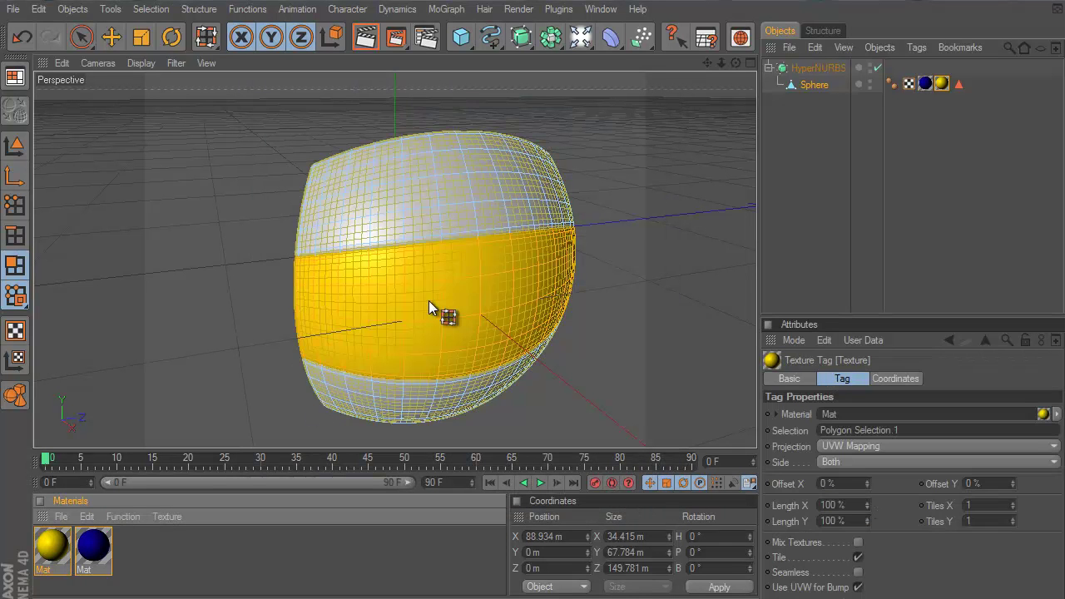
pyautogui.moveTo(987, 235); pyautogui.dragTo(738, 120)
pyautogui.moveTo(734, 63); pyautogui.dragTo(532, 299)
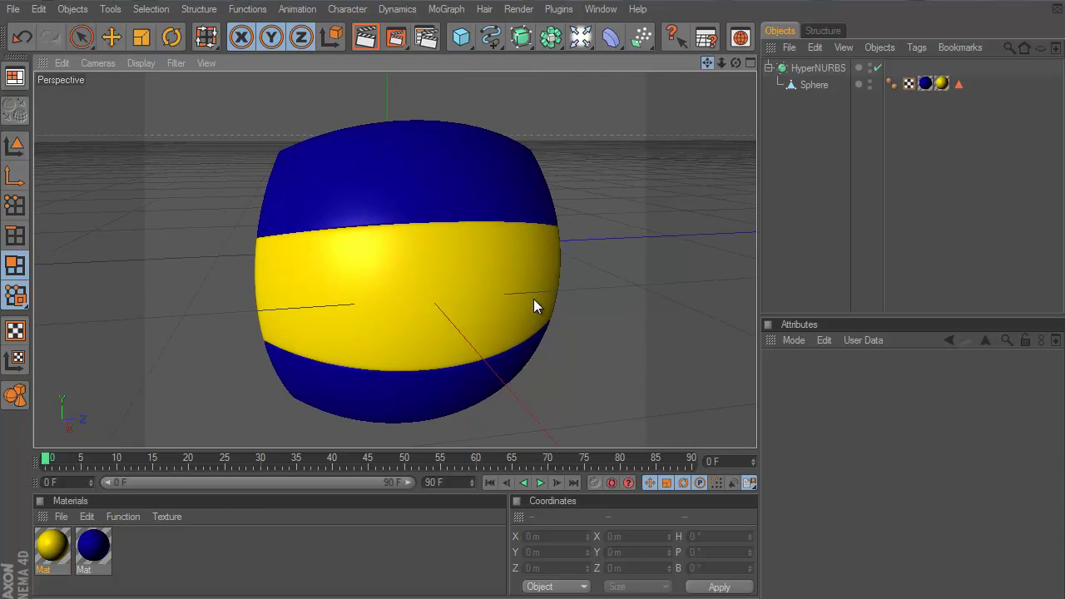
# Step: Render a quick preview of the panel and orbit around the sphere
pyautogui.click(402, 35)
pyautogui.click(721, 5)
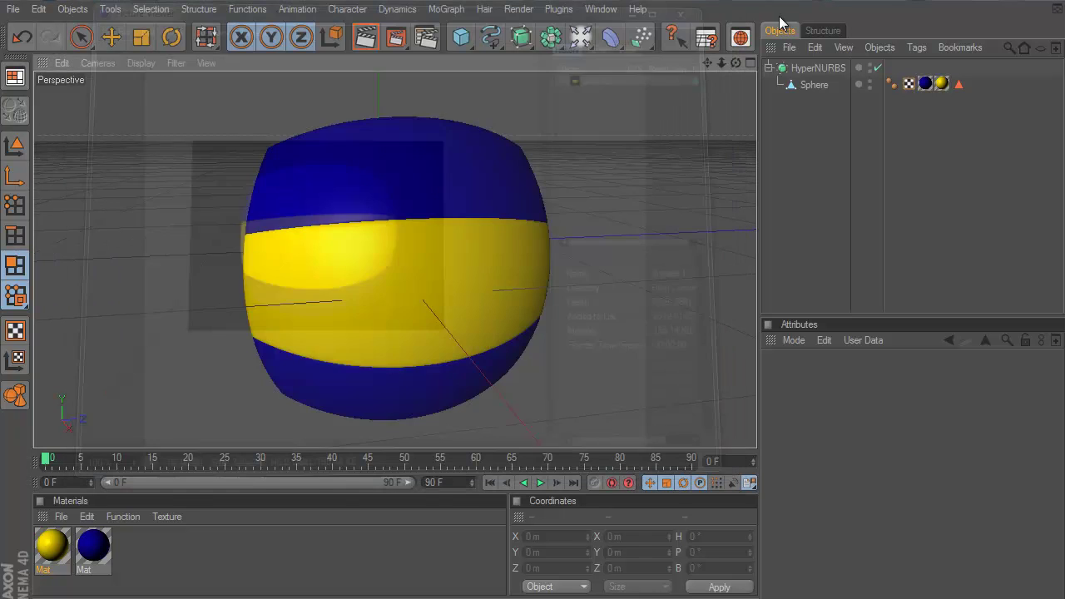
pyautogui.moveTo(736, 63); pyautogui.dragTo(532, 303)
pyautogui.moveTo(736, 64); pyautogui.dragTo(529, 299)
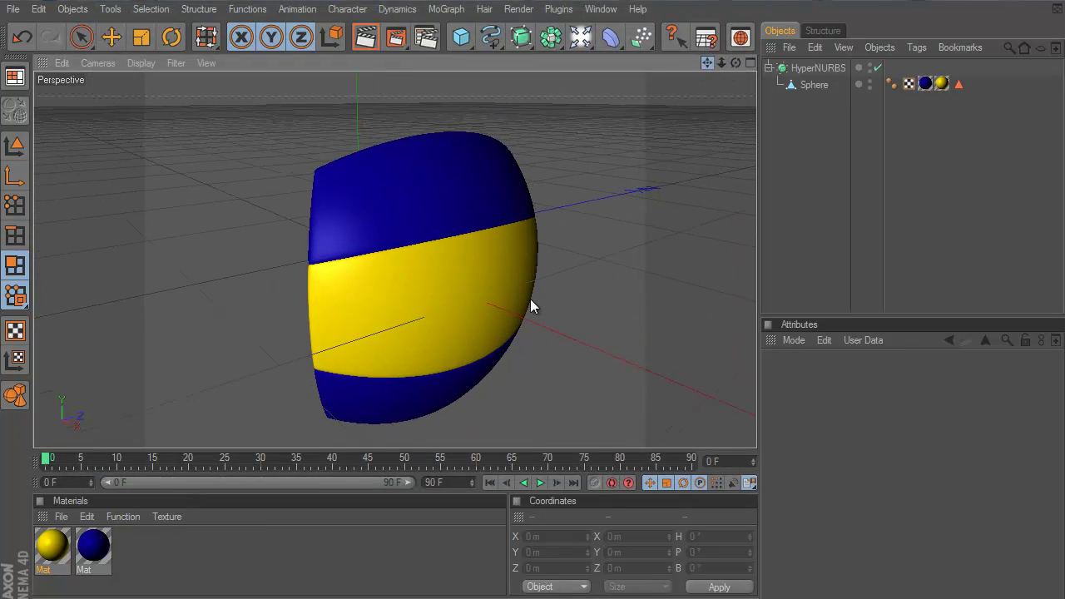
# Step: Duplicate the HyperNURBS panel and rotate the copy to the opposite side
pyautogui.click(768, 67)
pyautogui.click(811, 68)
pyautogui.hotkey('ctrl', 'c')
pyautogui.hotkey('ctrl', 'v')
pyautogui.press('r')
pyautogui.moveTo(369, 268); pyautogui.dragTo(304, 161)
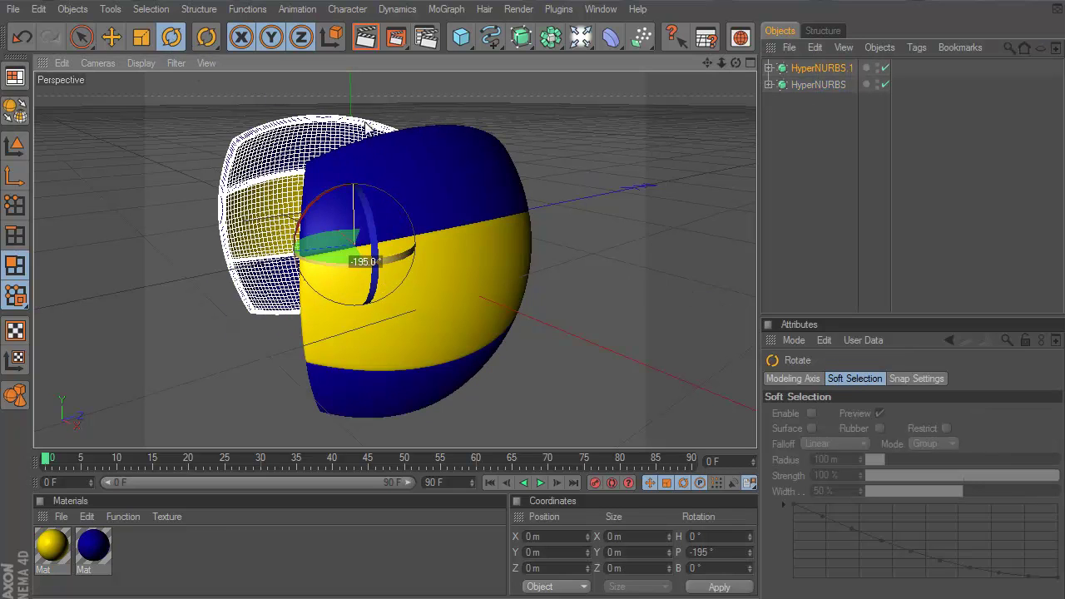
# Step: Add a third panel copy and turn it 90° in heading
pyautogui.hotkey('ctrl', 'c')
pyautogui.hotkey('ctrl', 'v')
pyautogui.moveTo(310, 225); pyautogui.dragTo(467, 254)
pyautogui.hotkey('ctrl', 'z')
pyautogui.moveTo(391, 252)
pyautogui.mouseDown()
pyautogui.moveTo(348, 185)
pyautogui.moveTo(640, 180)
pyautogui.moveTo(406, 156)
pyautogui.mouseUp()
# Step: Add fourth and fifth panel copies, pitching the fifth 90° to cover the top
pyautogui.hotkey('ctrl', 'c')
pyautogui.hotkey('ctrl', 'v')
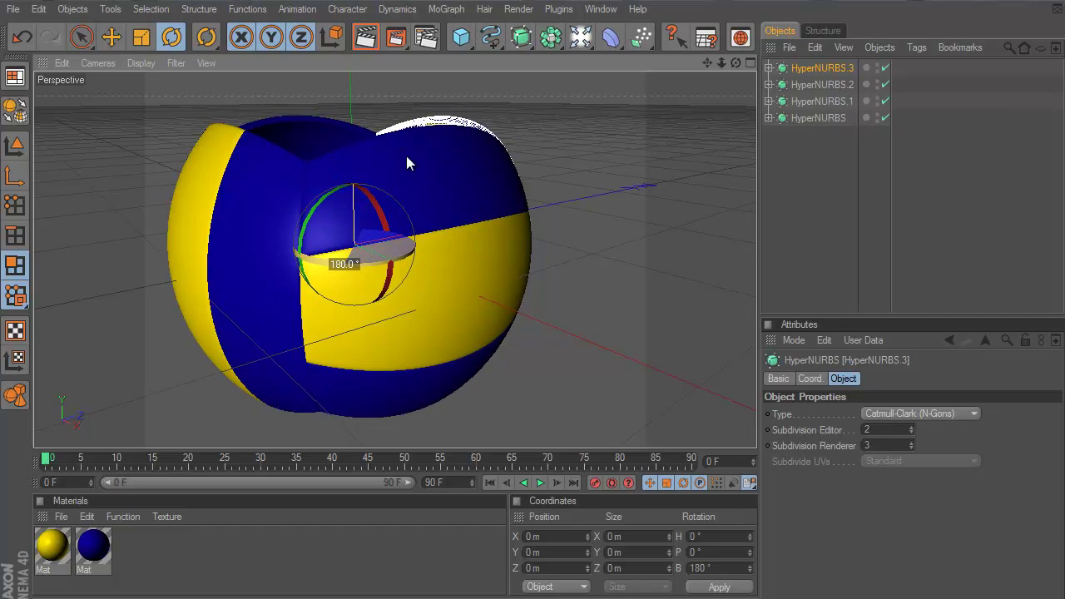
pyautogui.hotkey('ctrl', 'c')
pyautogui.hotkey('ctrl', 'v')
pyautogui.moveTo(329, 195)
pyautogui.mouseDown()
pyautogui.moveTo(313, 277)
pyautogui.moveTo(495, 238)
pyautogui.mouseUp()
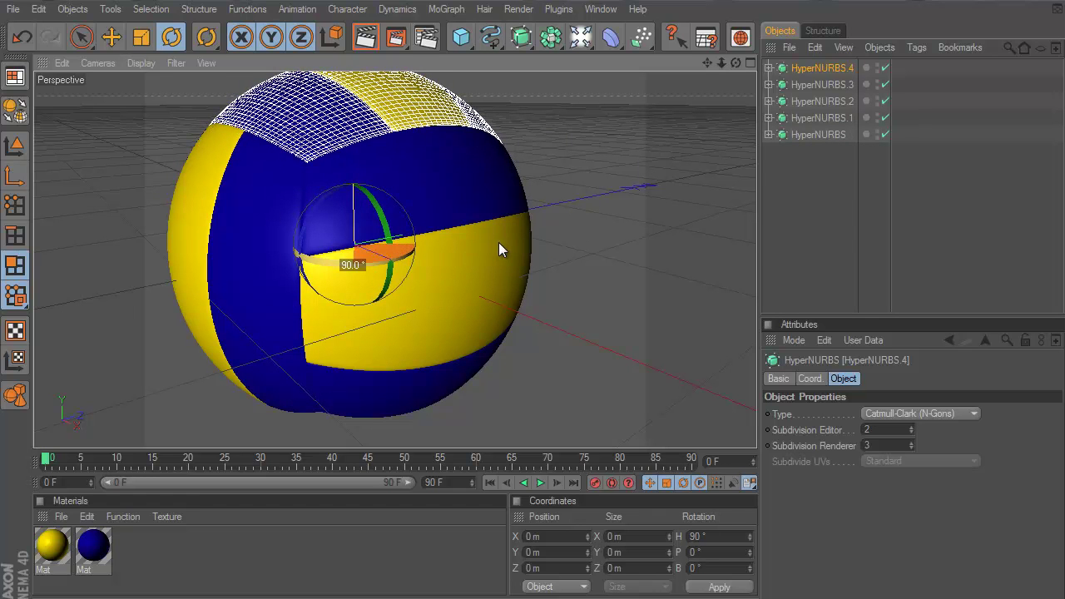
# Step: Add the sixth panel copy, flipping it to close the bottom of the ball
pyautogui.hotkey('ctrl', 'c')
pyautogui.hotkey('ctrl', 'v')
pyautogui.moveTo(382, 229); pyautogui.dragTo(320, 322)
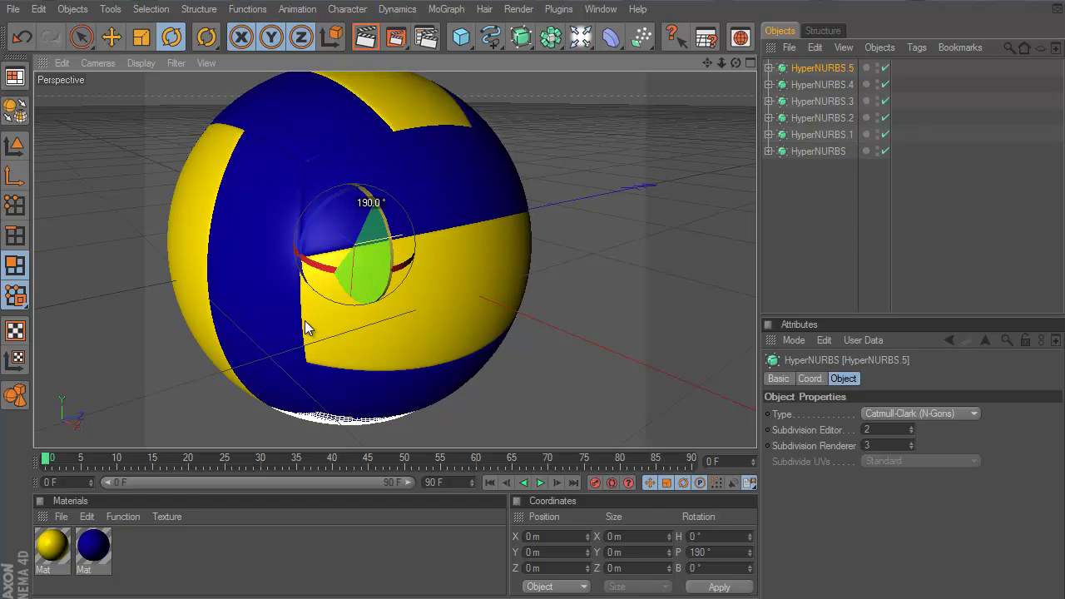
pyautogui.click(871, 261)
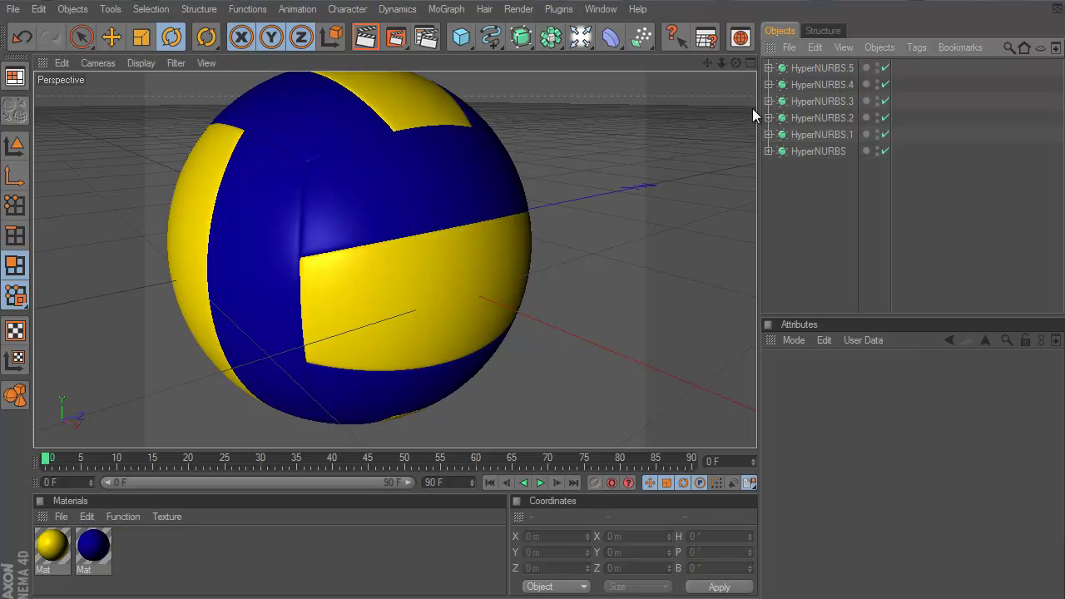
# Step: Frame the finished volleyball, render it to the Picture Viewer, then close the viewer
pyautogui.moveTo(735, 62)
pyautogui.mouseDown()
pyautogui.moveTo(527, 305)
pyautogui.moveTo(532, 298)
pyautogui.moveTo(500, 279)
pyautogui.moveTo(530, 296)
pyautogui.mouseUp()
pyautogui.moveTo(710, 60); pyautogui.dragTo(529, 298)
pyautogui.scroll(-3, 635, 208)
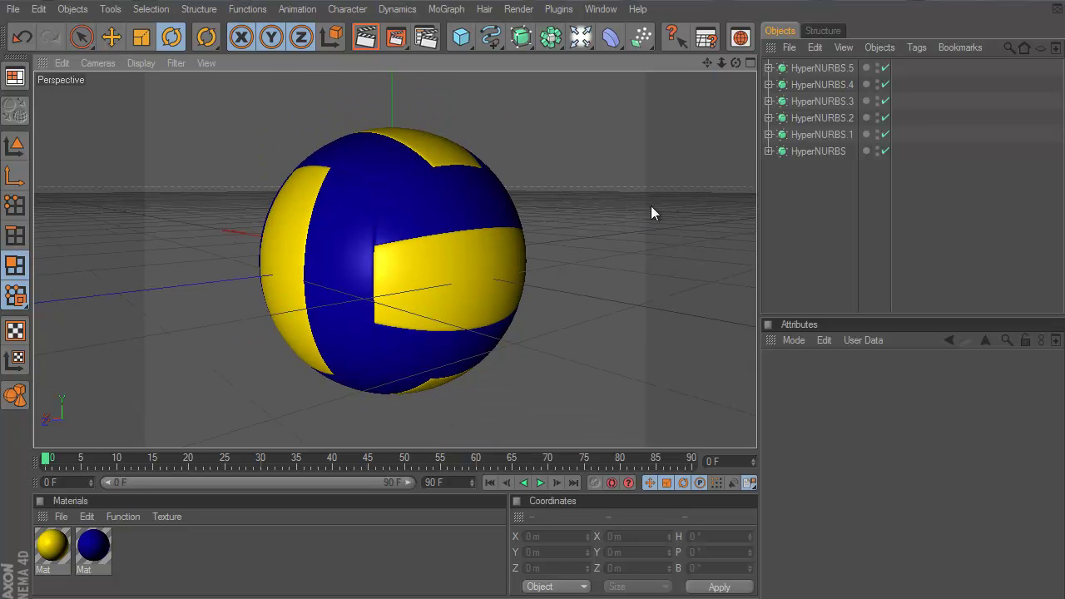
pyautogui.click(396, 37)
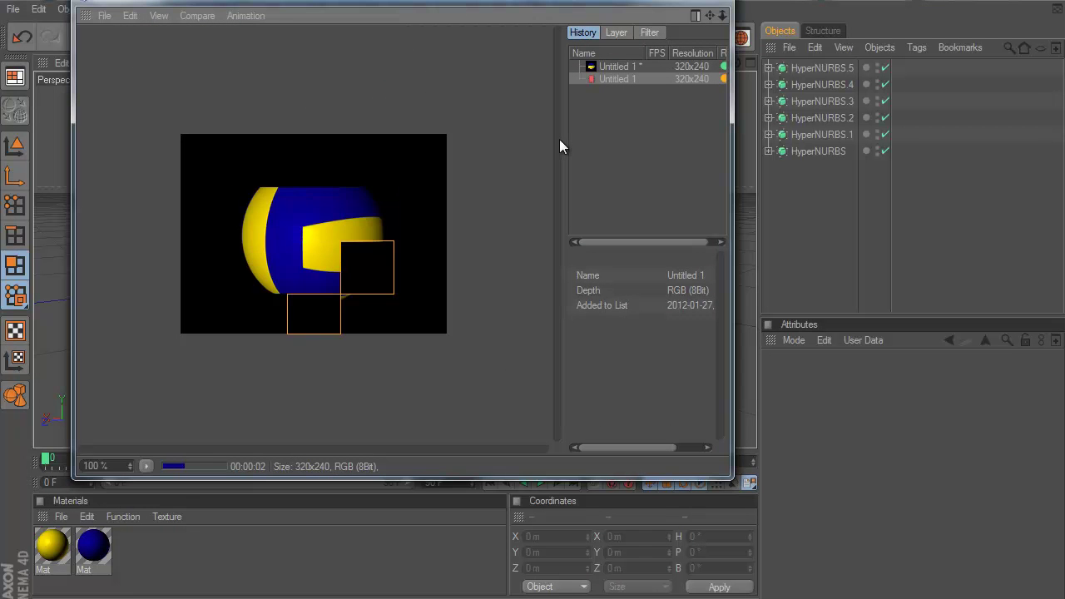
pyautogui.click(712, 4)
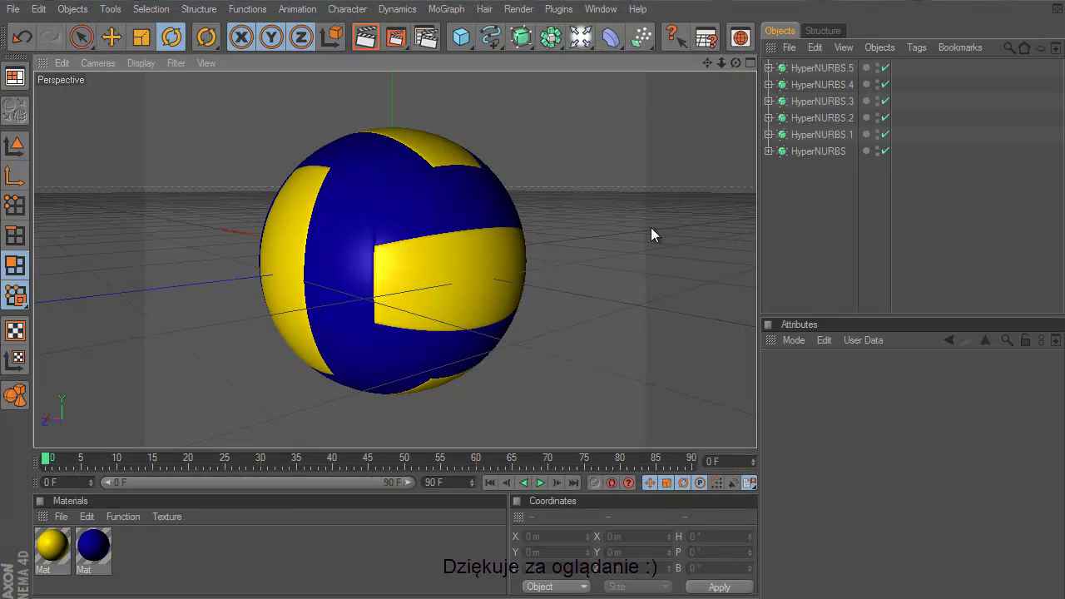